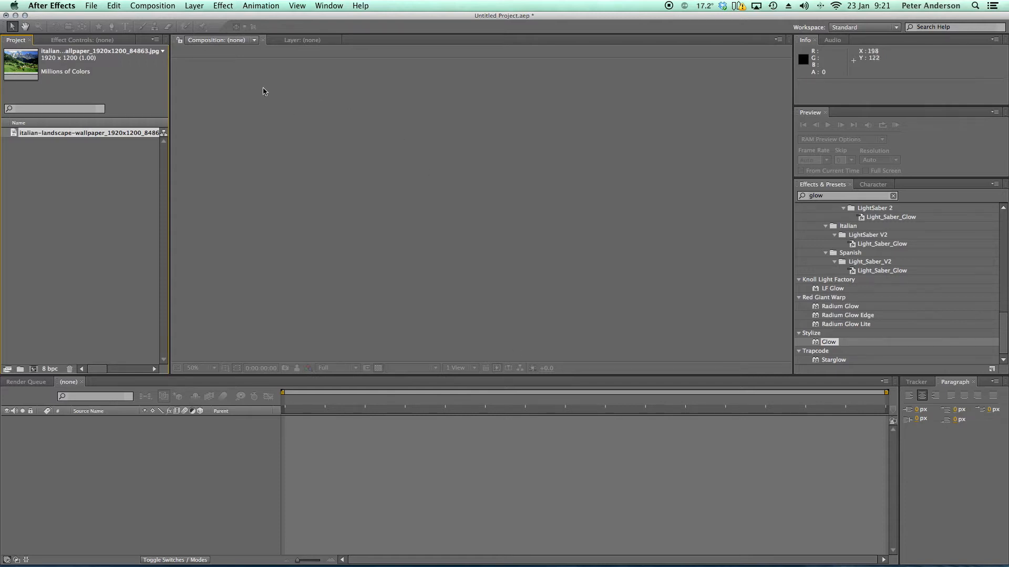
# Create a composition with the HDTV 1080 25 preset and a duration of 0:00:05:00.
pyautogui.click(164, 6)
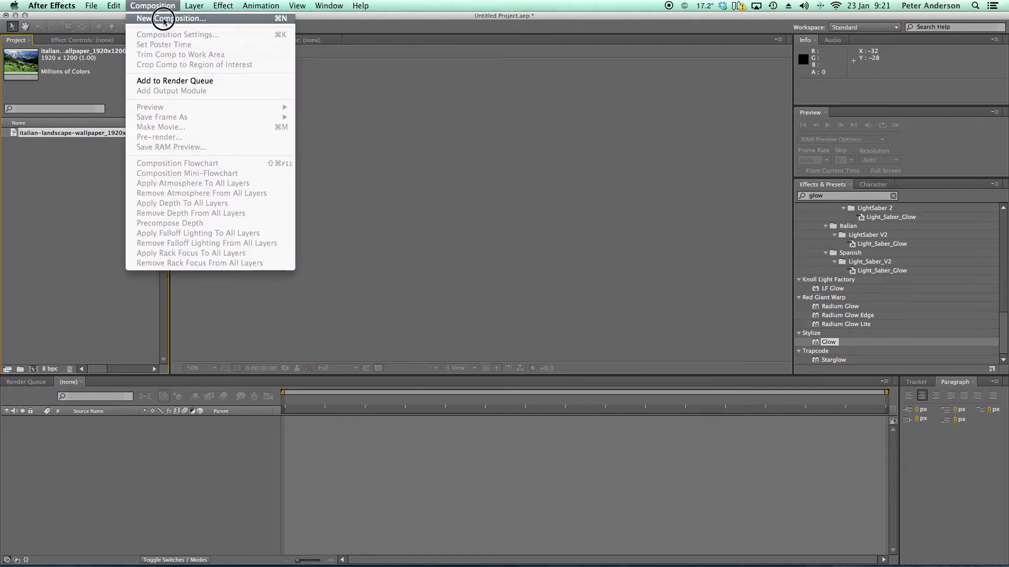
pyautogui.click(163, 19)
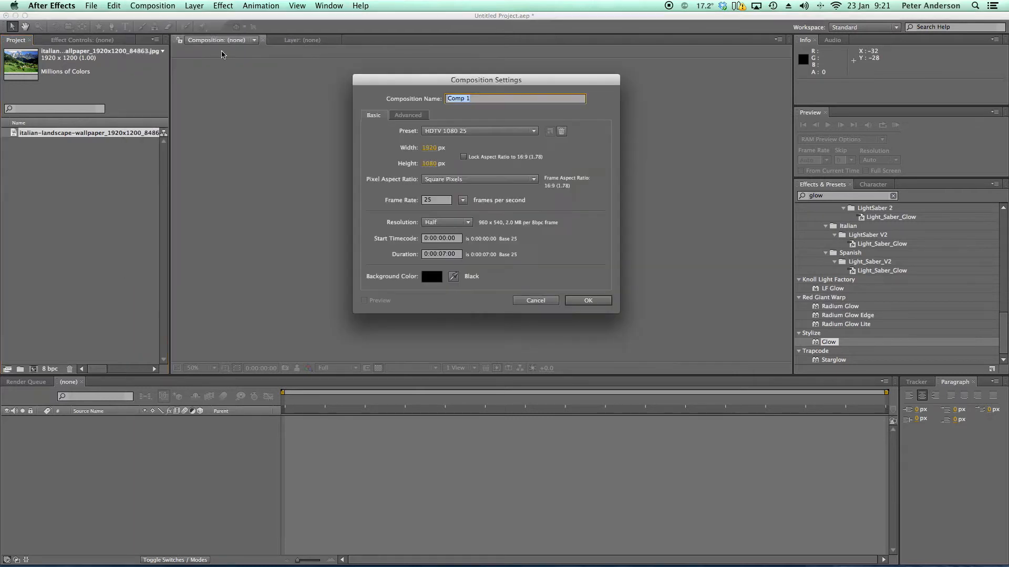
pyautogui.click(533, 131)
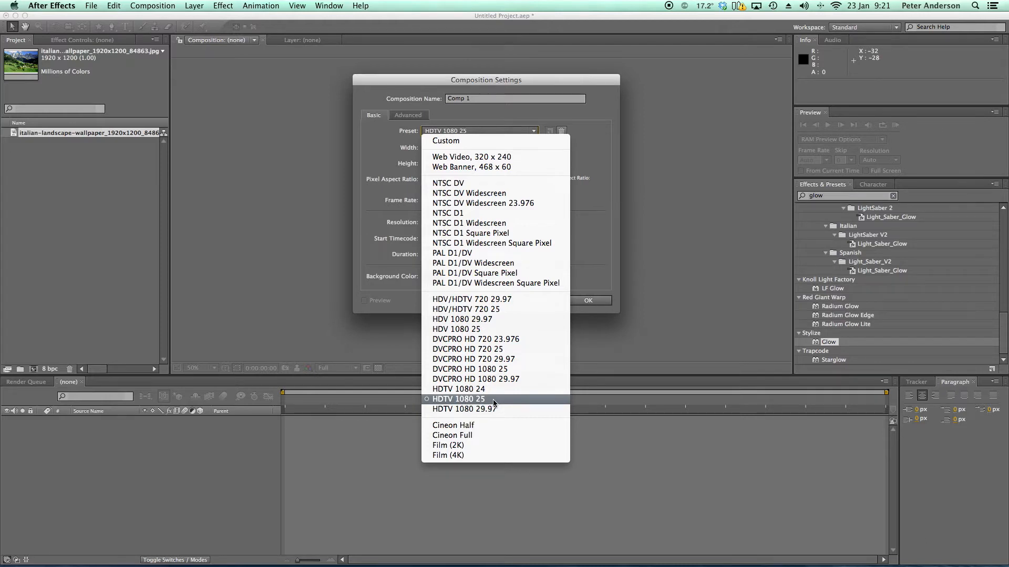
pyautogui.click(493, 400)
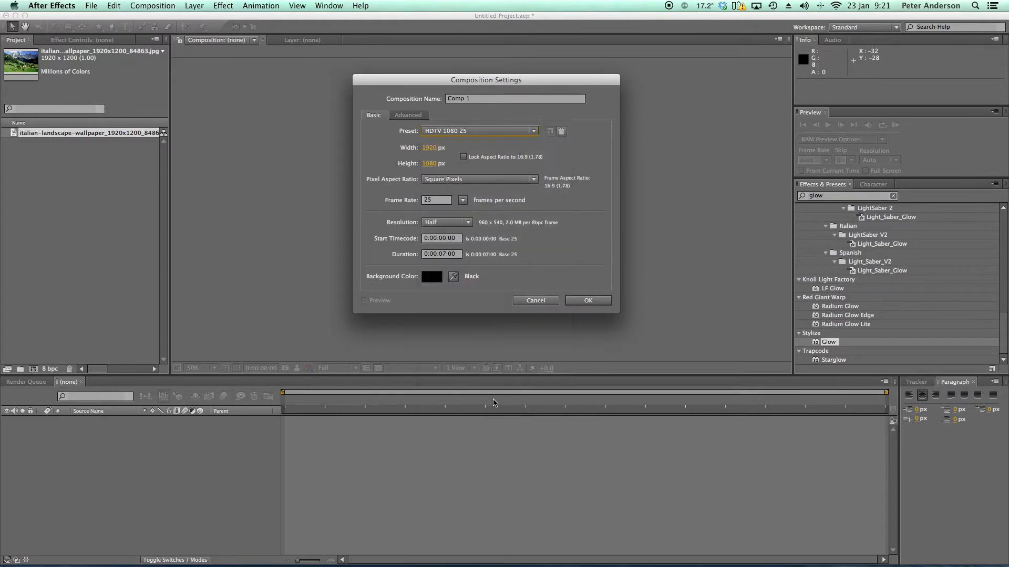
pyautogui.click(444, 255)
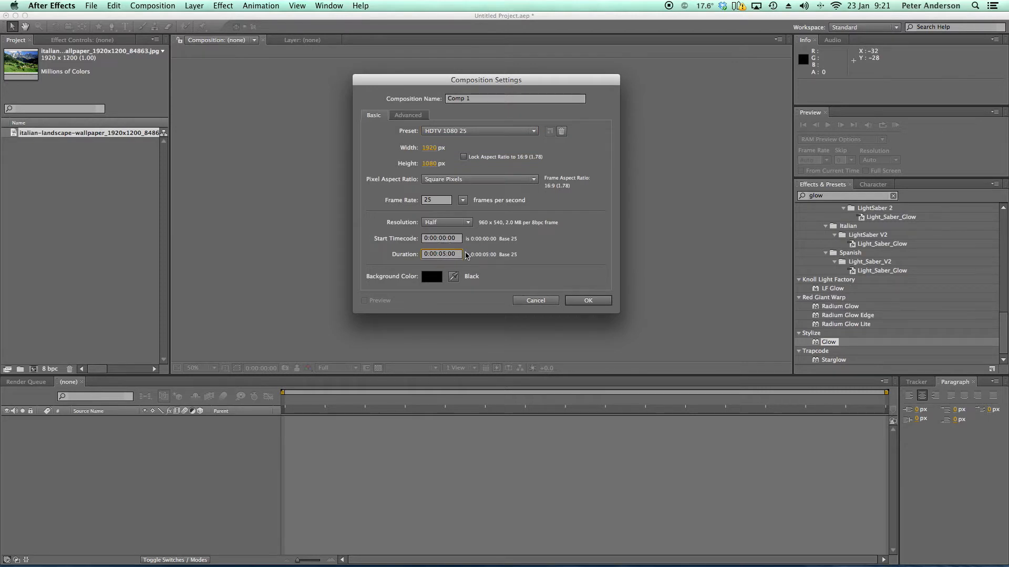
pyautogui.click(591, 301)
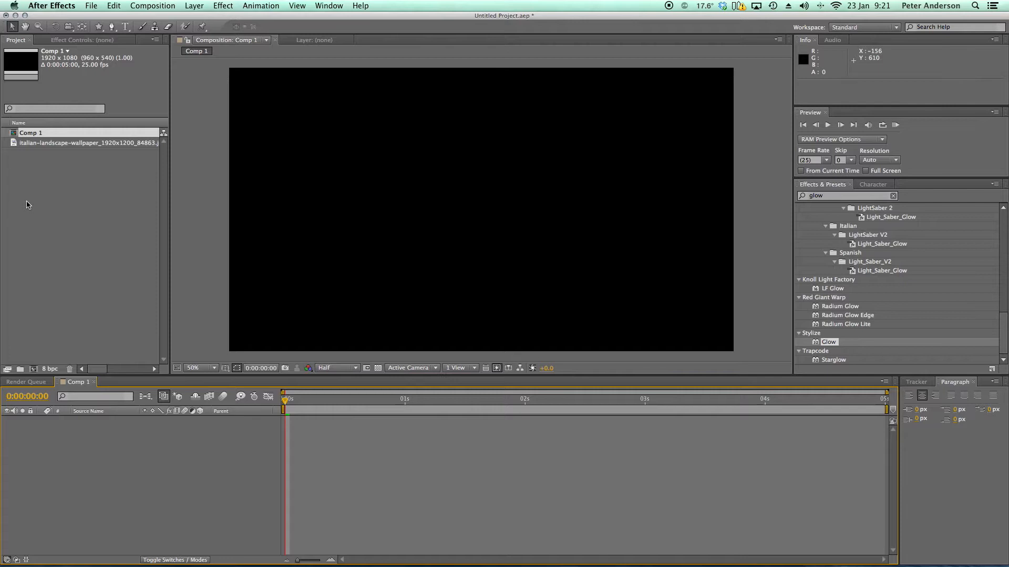
# Add the Italian landscape wallpaper image to the composition as a layer and preview it.
pyautogui.click(13, 145)
pyautogui.moveTo(13, 145); pyautogui.dragTo(107, 449)
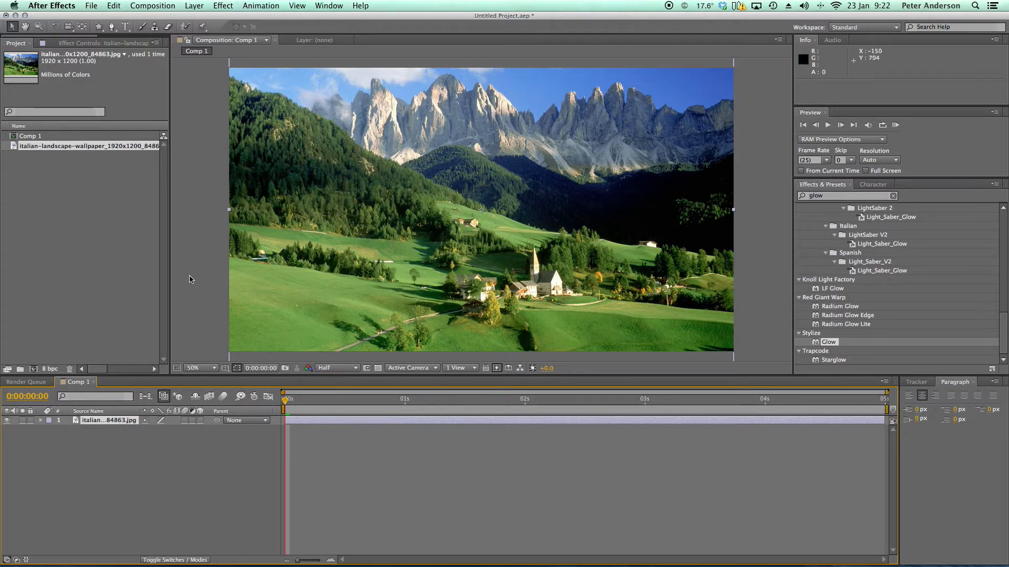
pyautogui.press('KP_0')
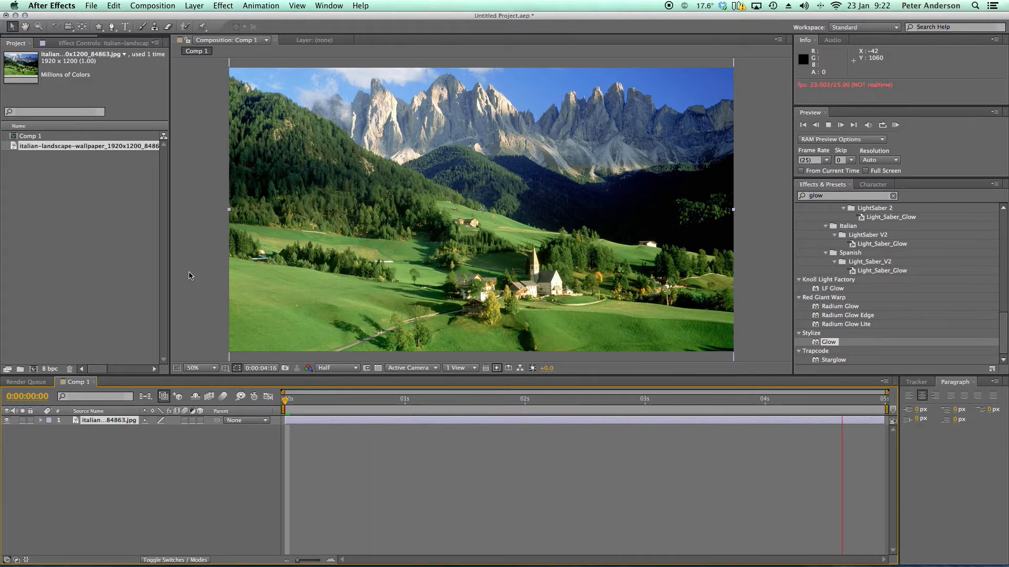
pyautogui.press('space')
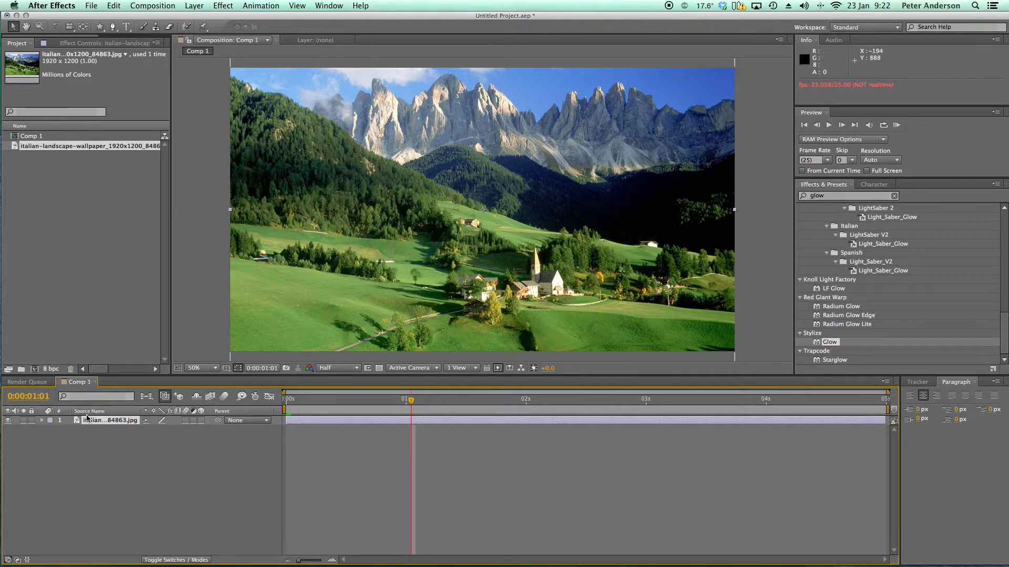
# Reveal the Transform properties of the landscape layer.
pyautogui.click(42, 420)
pyautogui.click(51, 430)
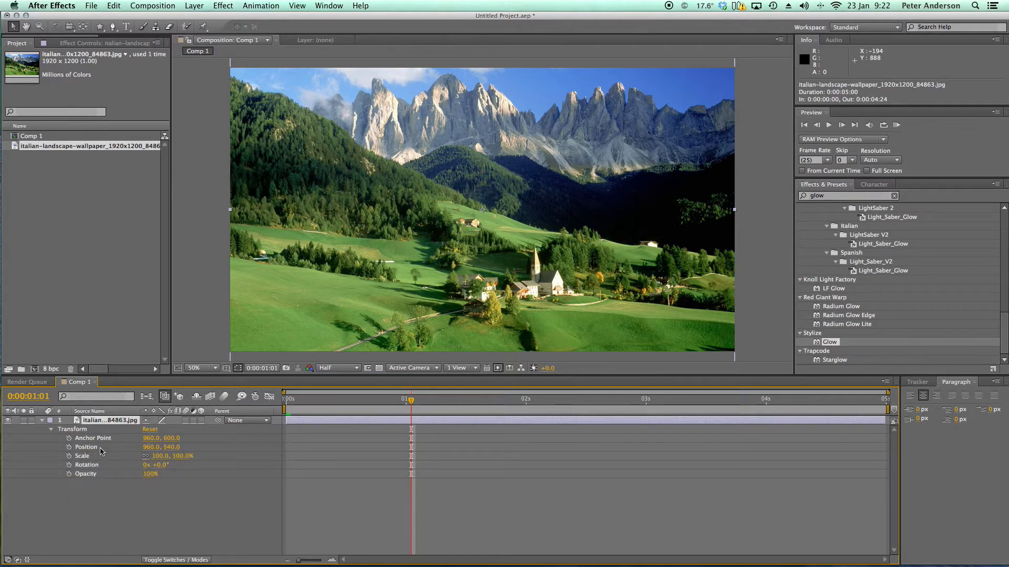
# Keyframe a manual Position shake on the landscape layer at frames 0, 4, 9 and 12, ending at about 968, 530.
pyautogui.click(287, 401)
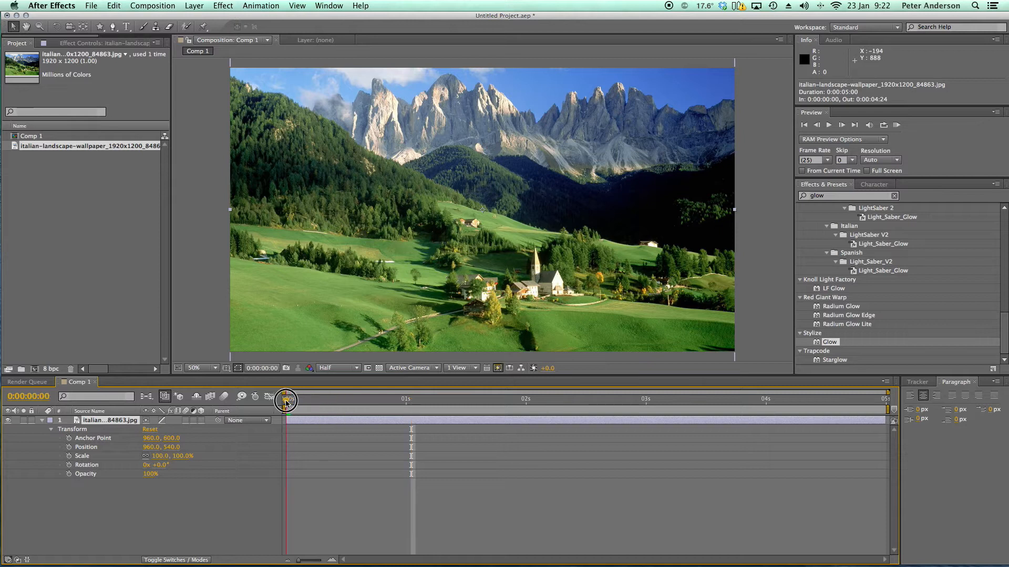
pyautogui.click(69, 447)
pyautogui.moveTo(286, 400); pyautogui.dragTo(305, 401)
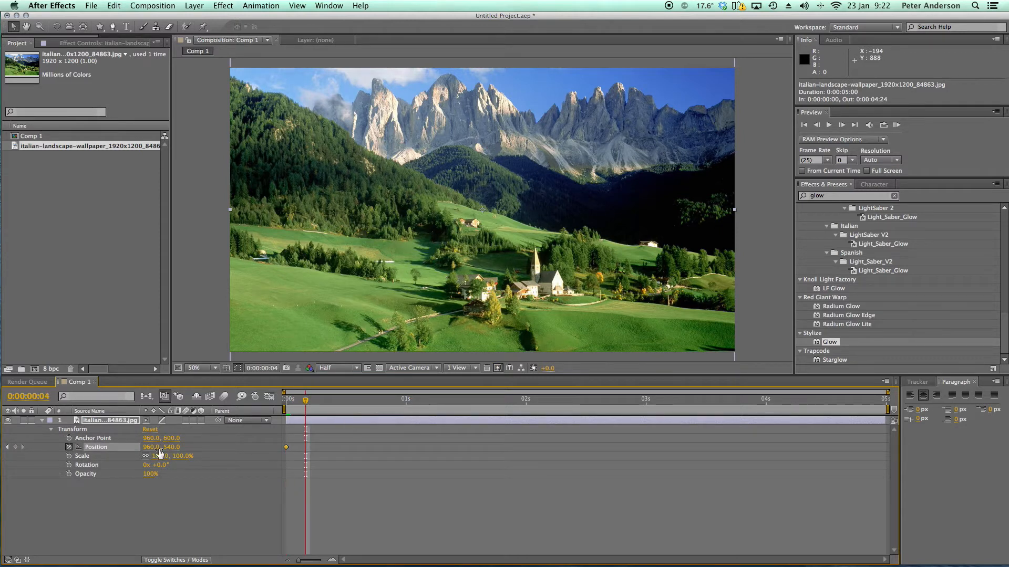
pyautogui.moveTo(288, 321); pyautogui.dragTo(294, 329)
pyautogui.moveTo(306, 401); pyautogui.dragTo(330, 403)
pyautogui.moveTo(326, 333); pyautogui.dragTo(315, 328)
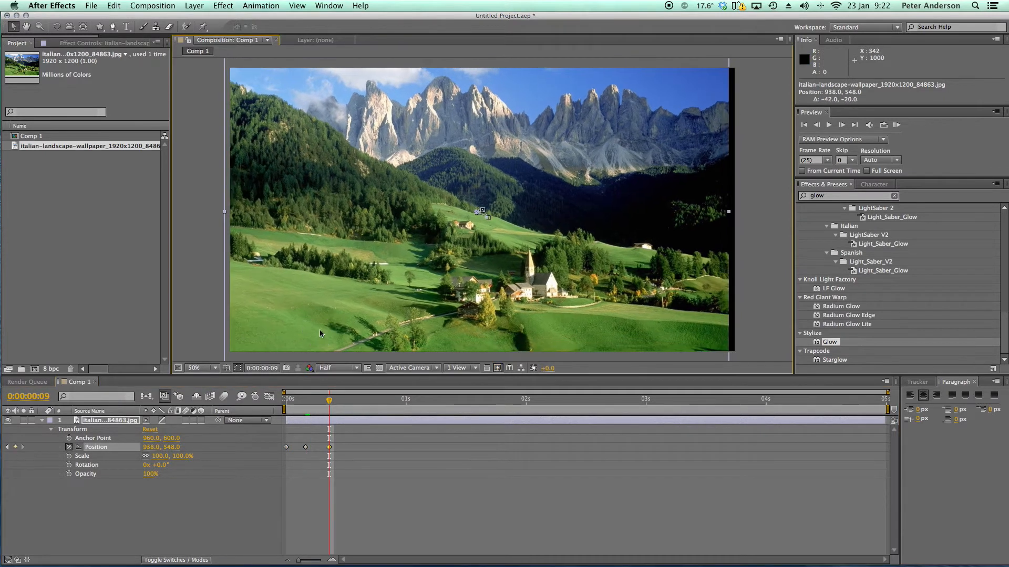
pyautogui.moveTo(329, 405); pyautogui.dragTo(344, 401)
pyautogui.moveTo(355, 329); pyautogui.dragTo(363, 325)
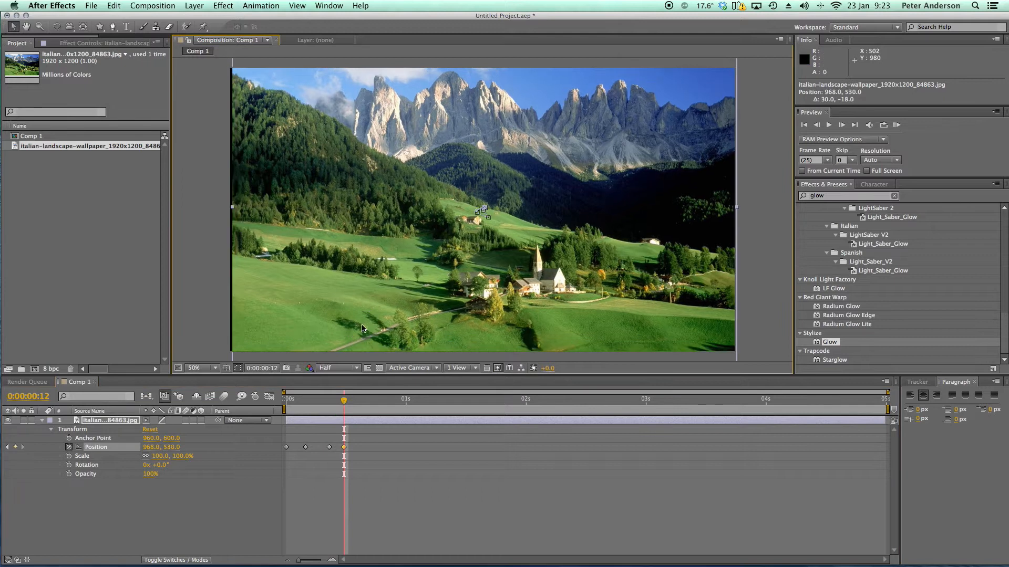
# Play the hand-keyframed shake from the start of the composition to check the motion.
pyautogui.moveTo(345, 402); pyautogui.dragTo(266, 399)
pyautogui.click(208, 324)
pyautogui.press('space')
pyautogui.press('space')
pyautogui.moveTo(328, 401); pyautogui.dragTo(254, 400)
pyautogui.press('space')
pyautogui.press('space')
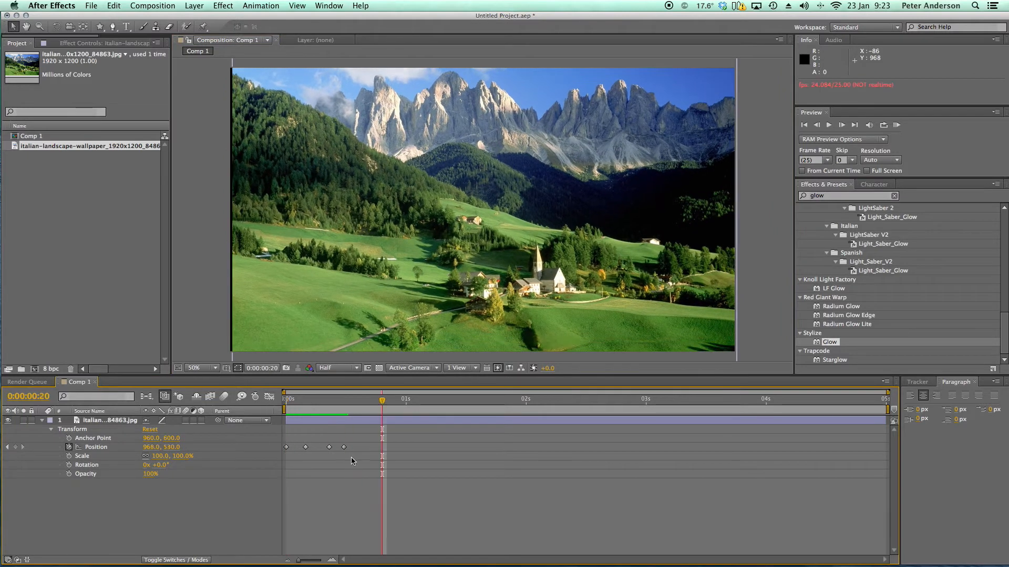
# Delete all Position keyframes from the landscape layer.
pyautogui.moveTo(358, 401); pyautogui.dragTo(266, 400)
pyautogui.moveTo(358, 466); pyautogui.dragTo(300, 436)
pyautogui.press('Delete')
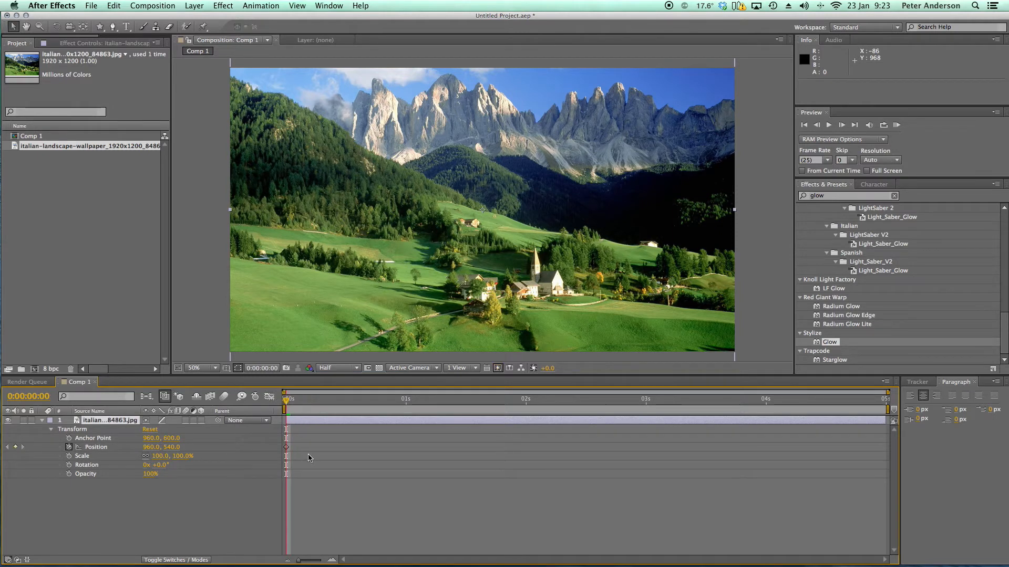
pyautogui.click(286, 448)
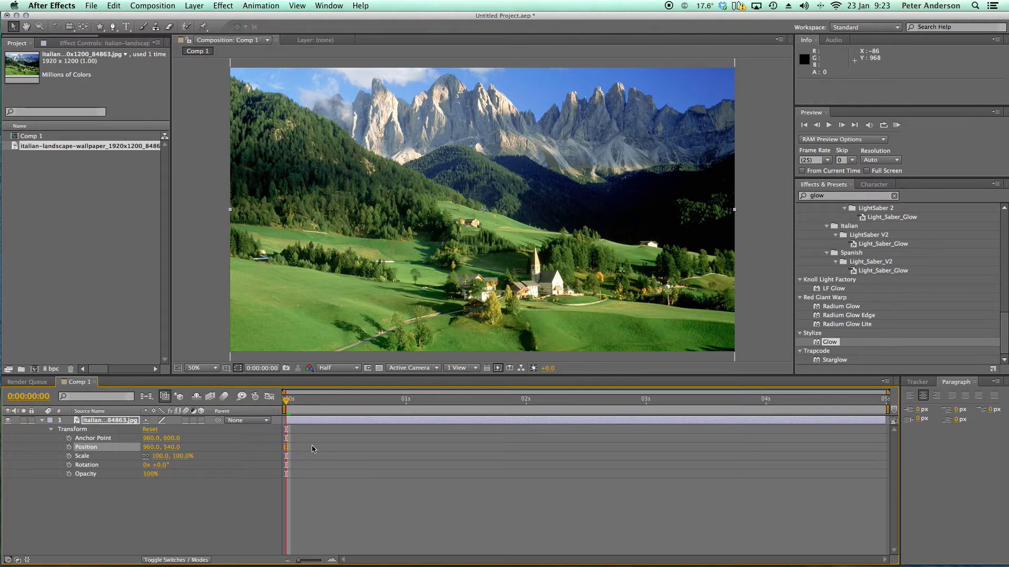
pyautogui.click(148, 506)
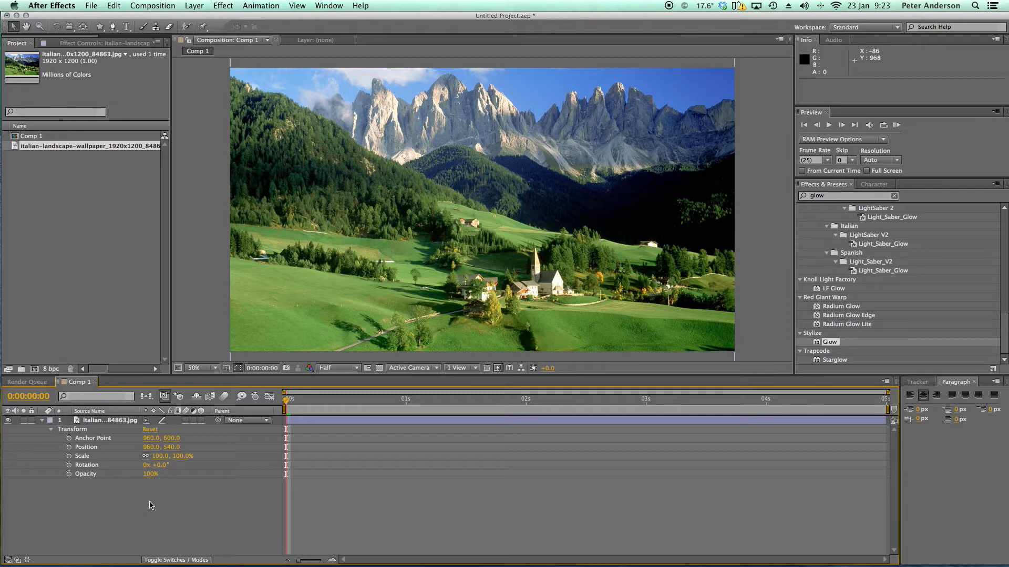
# Add the expression wiggle(2,20) to the landscape layer's Position property.
pyautogui.keyDown('alt'); pyautogui.click(69, 447); pyautogui.keyUp('alt')
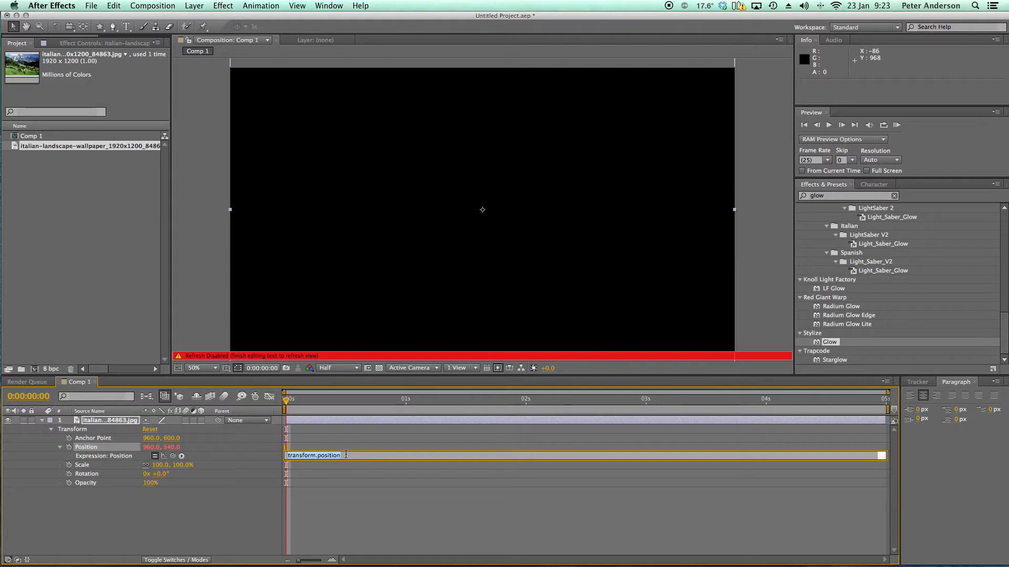
pyautogui.write('wiggle(2,20')
pyautogui.click(236, 519)
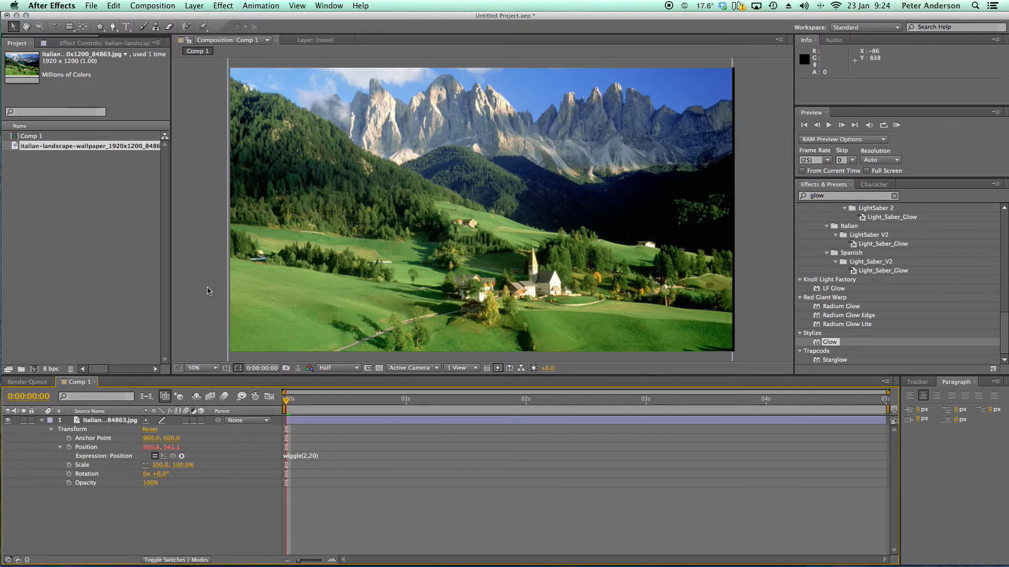
# Preview the wiggle motion and go to 0:00:02:08 to examine the image edges.
pyautogui.press('space')
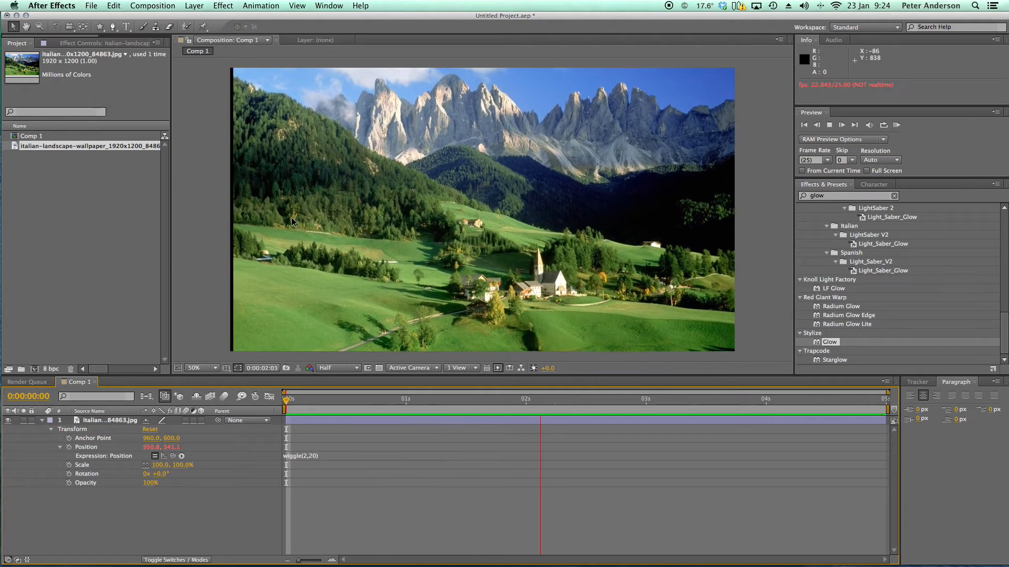
pyautogui.click(606, 399)
pyautogui.moveTo(607, 399); pyautogui.dragTo(564, 400)
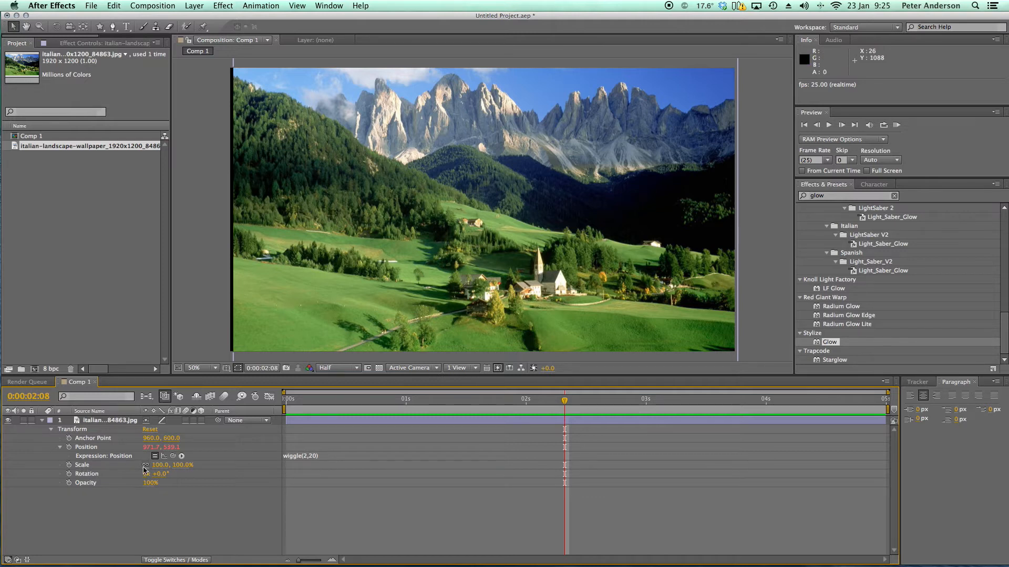
# Try scaling the landscape layer to 103% and preview it, and undo the scale change.
pyautogui.moveTo(160, 466); pyautogui.dragTo(159, 469)
pyautogui.press('space')
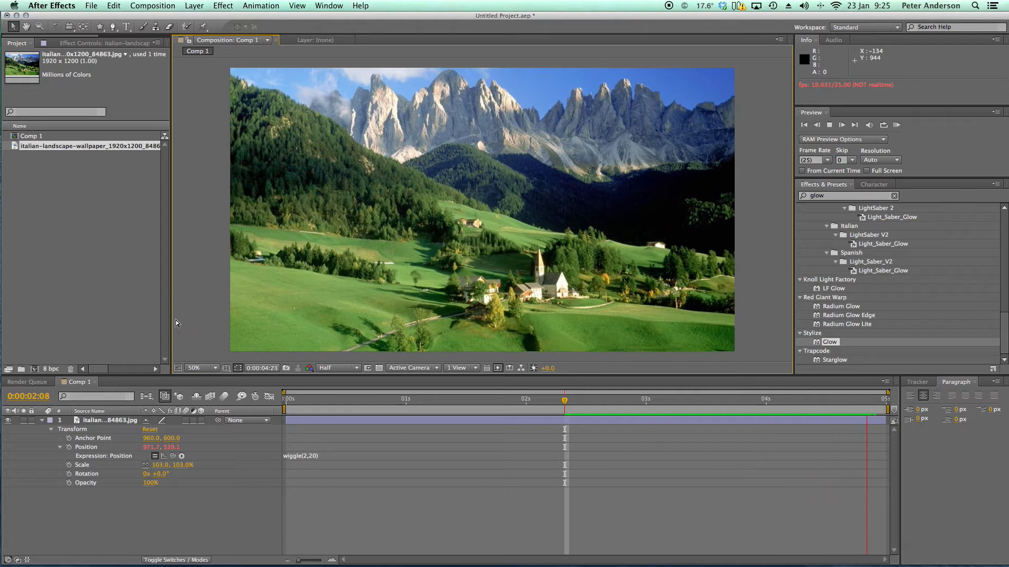
pyautogui.click(114, 5)
pyautogui.click(137, 17)
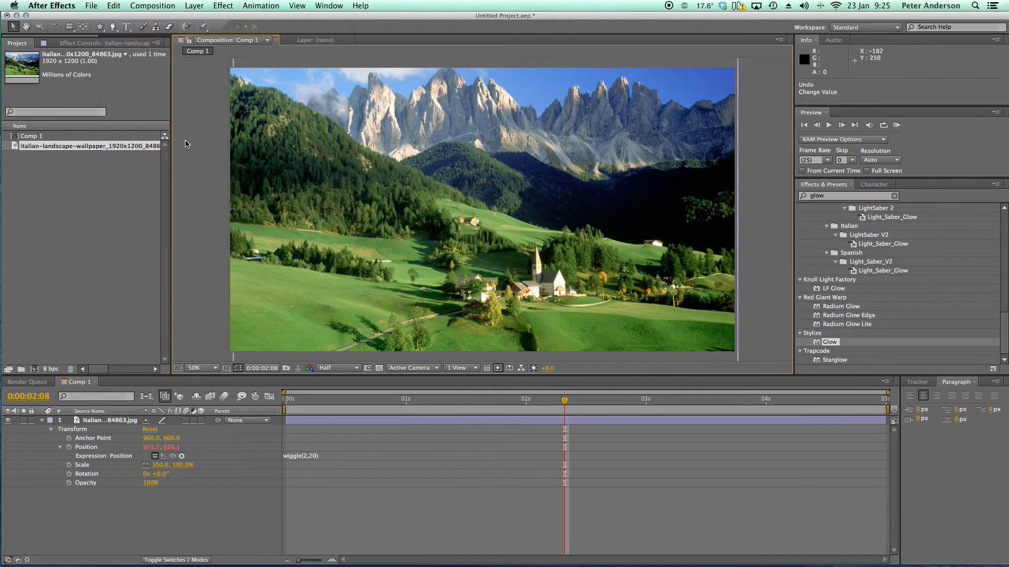
# Search the effects for "motion" and apply Motion Tile to the landscape layer.
pyautogui.click(829, 199)
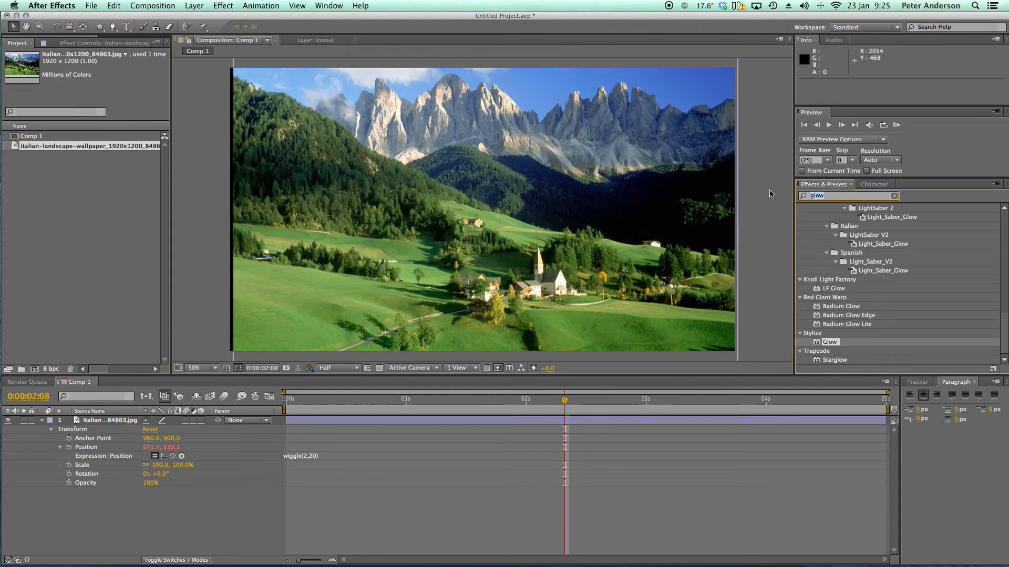
pyautogui.write('motion')
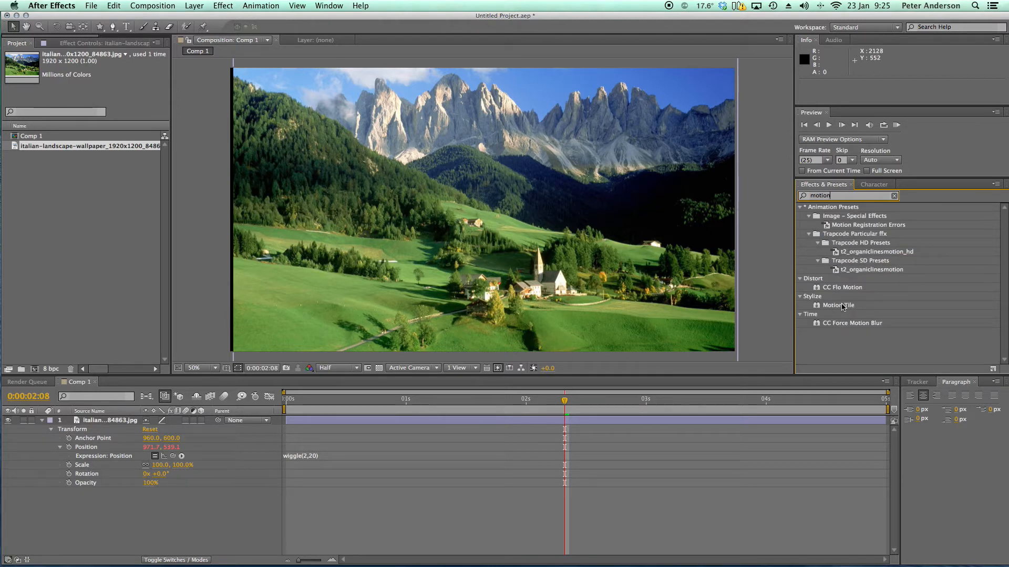
pyautogui.moveTo(841, 306); pyautogui.dragTo(488, 175)
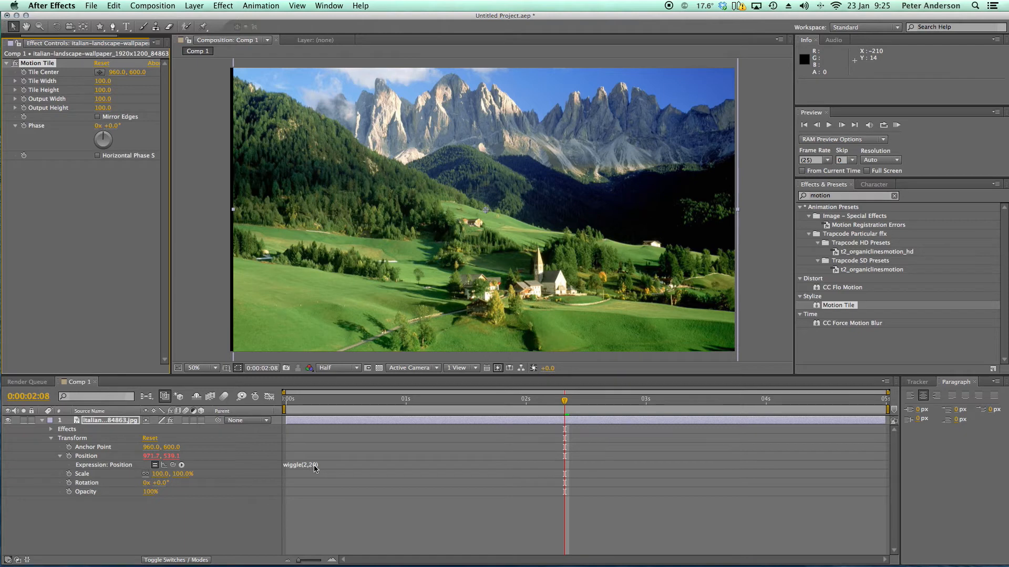
# Set Motion Tile's Output Width and Output Height to 120 and enable Mirror Edges.
pyautogui.click(102, 99)
pyautogui.write('120')
pyautogui.click(119, 199)
pyautogui.click(102, 108)
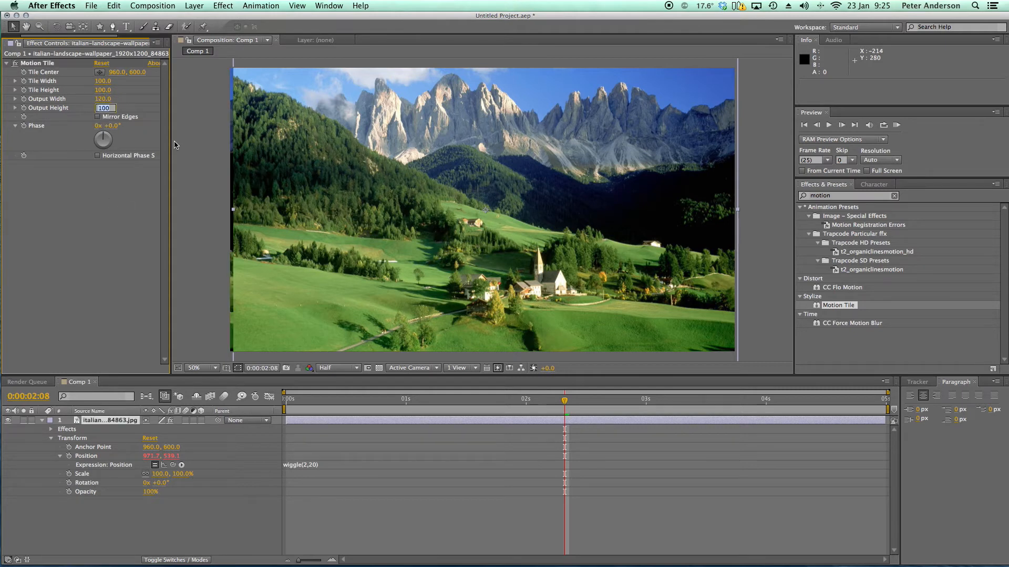
pyautogui.write('120')
pyautogui.click(133, 214)
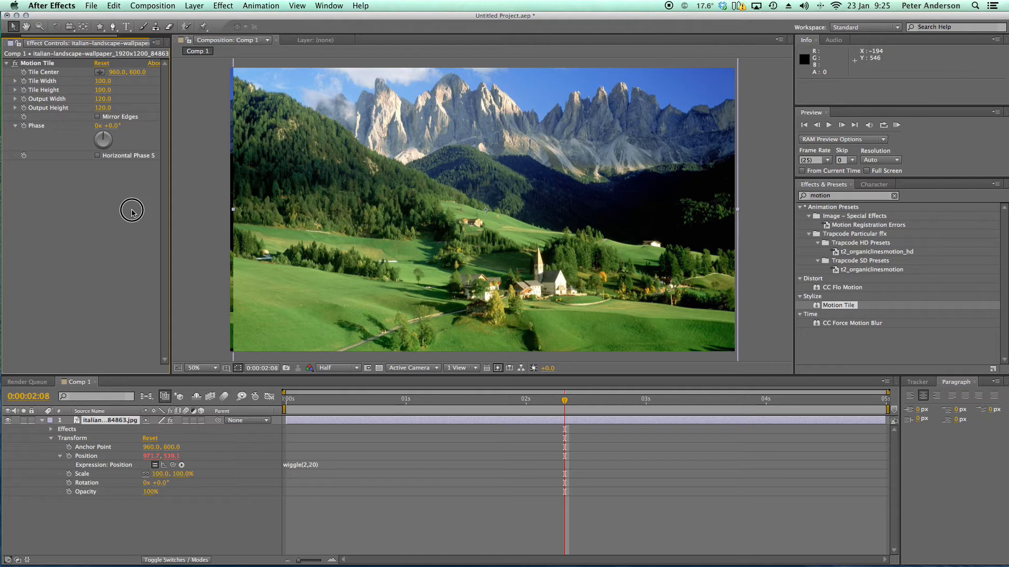
pyautogui.click(98, 117)
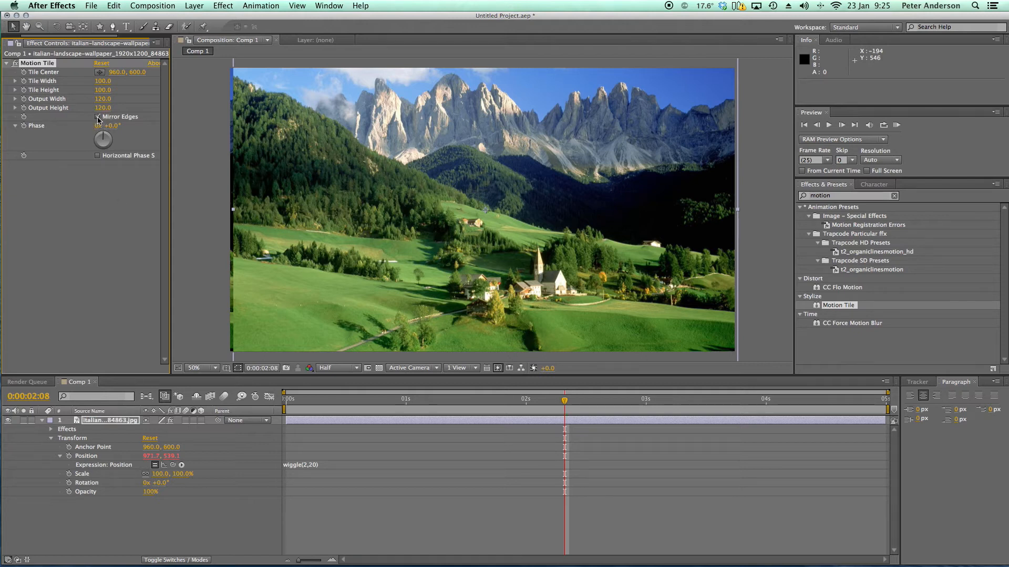
pyautogui.click(193, 203)
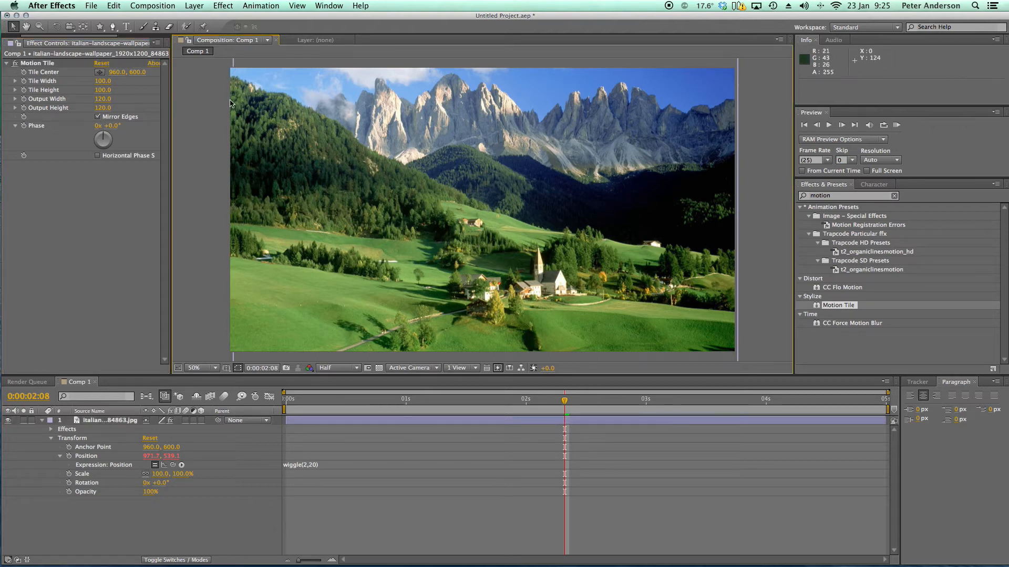
# Examine the mirrored pixels along the image's left edge at 200% magnification.
pyautogui.press('.')
pyautogui.press('.')
pyautogui.click(26, 27)
pyautogui.moveTo(267, 147); pyautogui.dragTo(788, 229)
pyautogui.moveTo(298, 190); pyautogui.dragTo(569, 207)
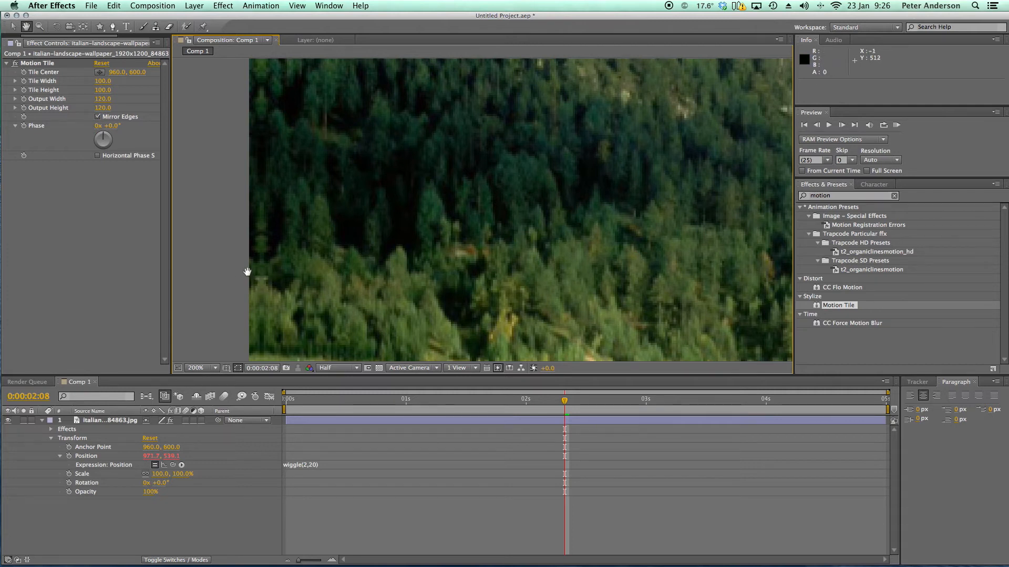
pyautogui.scroll(-2, 407, 211)
pyautogui.scroll(2, 405, 210)
pyautogui.scroll(-2, 405, 209)
# Show the full frame again and play back the wiggle with the mirrored edges.
pyautogui.click(14, 27)
pyautogui.press('h')
pyautogui.moveTo(477, 178); pyautogui.dragTo(300, 153)
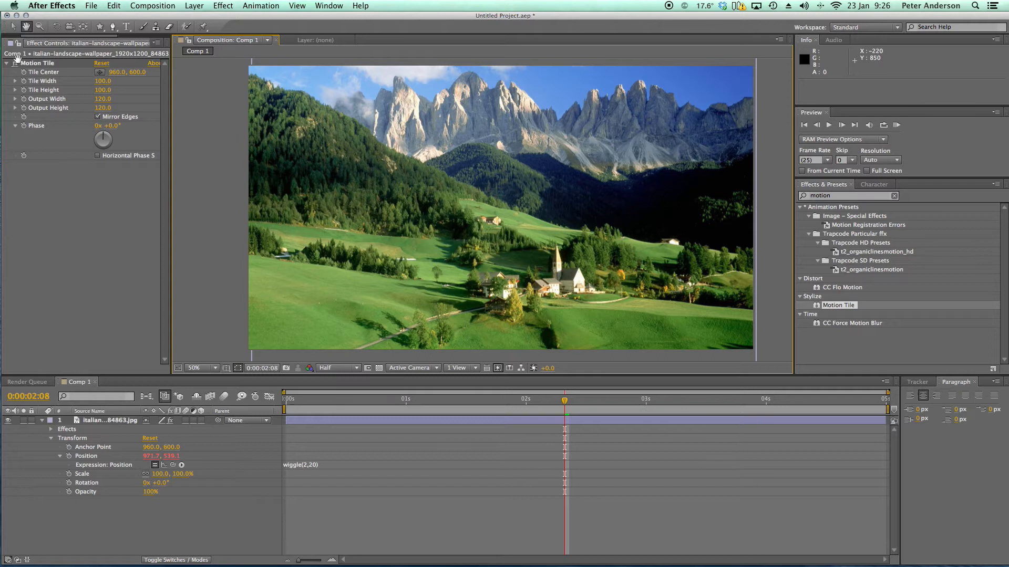
pyautogui.press('space')
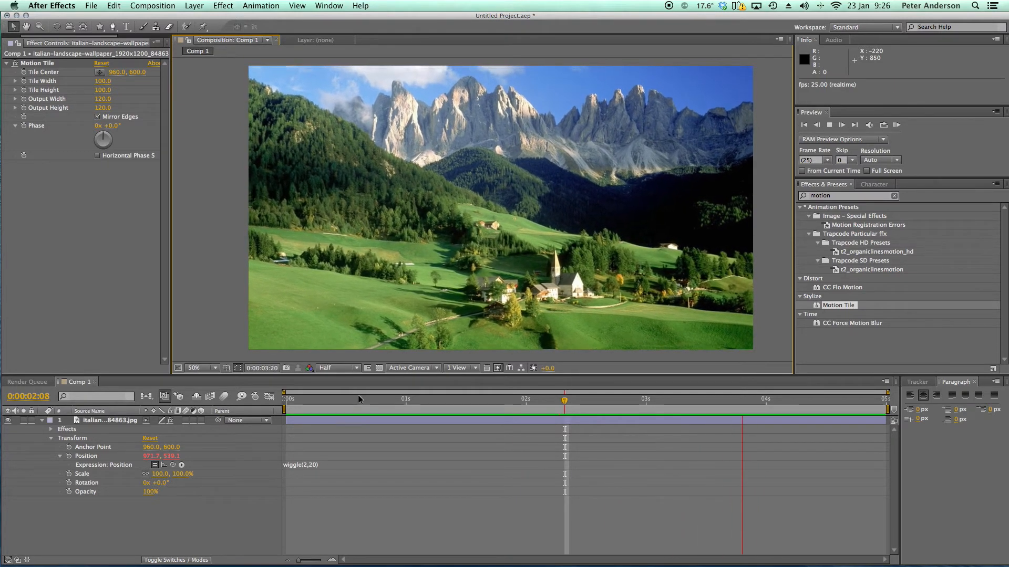
pyautogui.press('space')
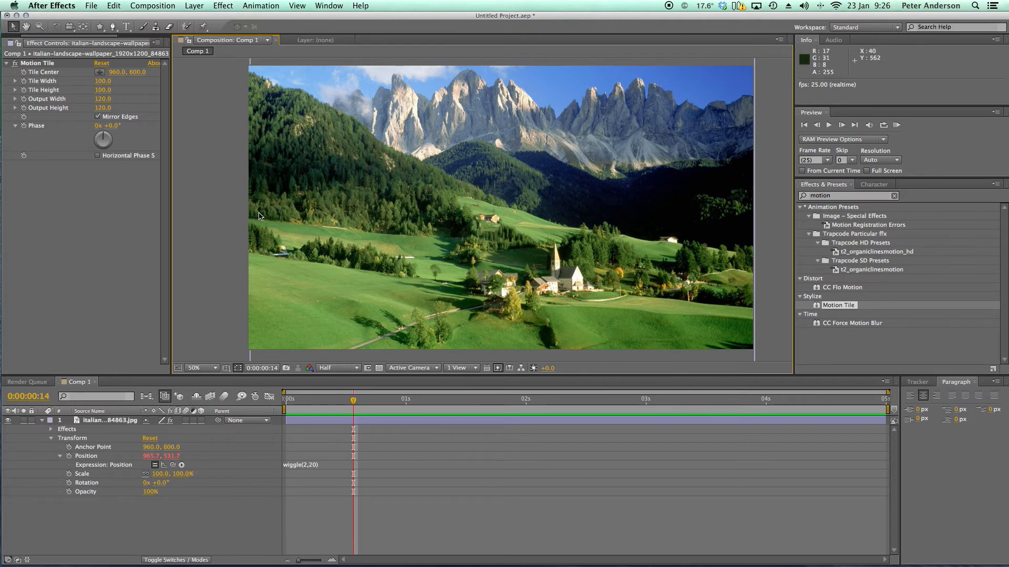
# Play back the wiggle(2,20) shake and move the current time to 0:00:01:06.
pyautogui.press('space')
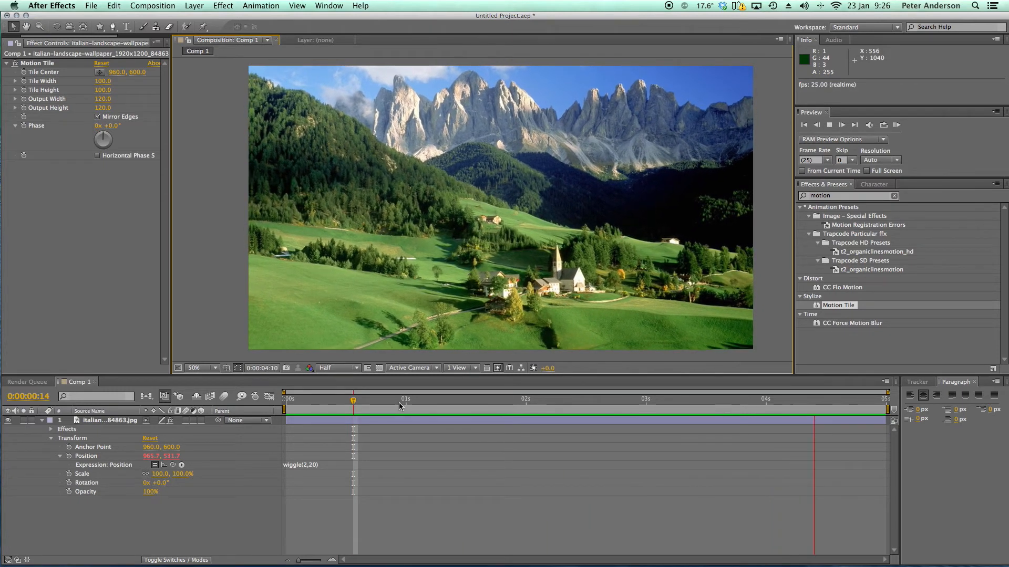
pyautogui.press('space')
pyautogui.moveTo(502, 403); pyautogui.dragTo(434, 401)
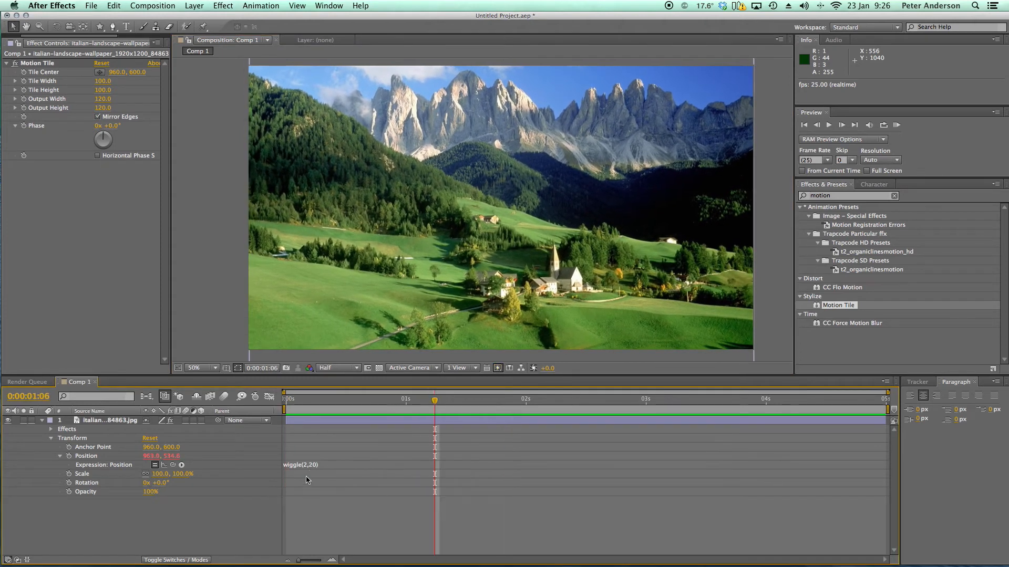
# Try to change the amplitude in the Position wiggle expression to 60.
pyautogui.click(315, 466)
pyautogui.moveTo(316, 464); pyautogui.dragTo(314, 464)
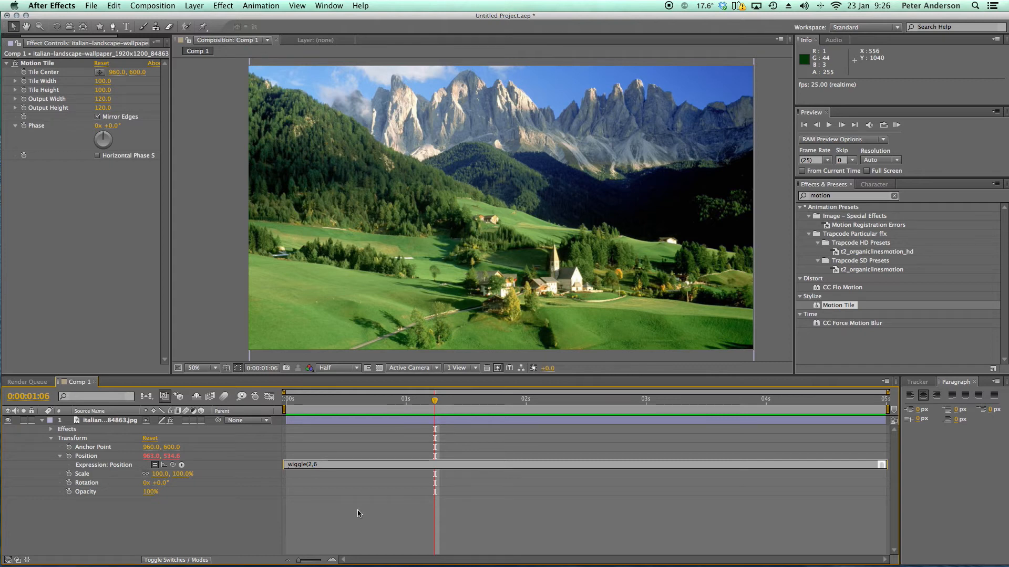
pyautogui.write('6')
pyautogui.press('Return')
pyautogui.click(400, 401)
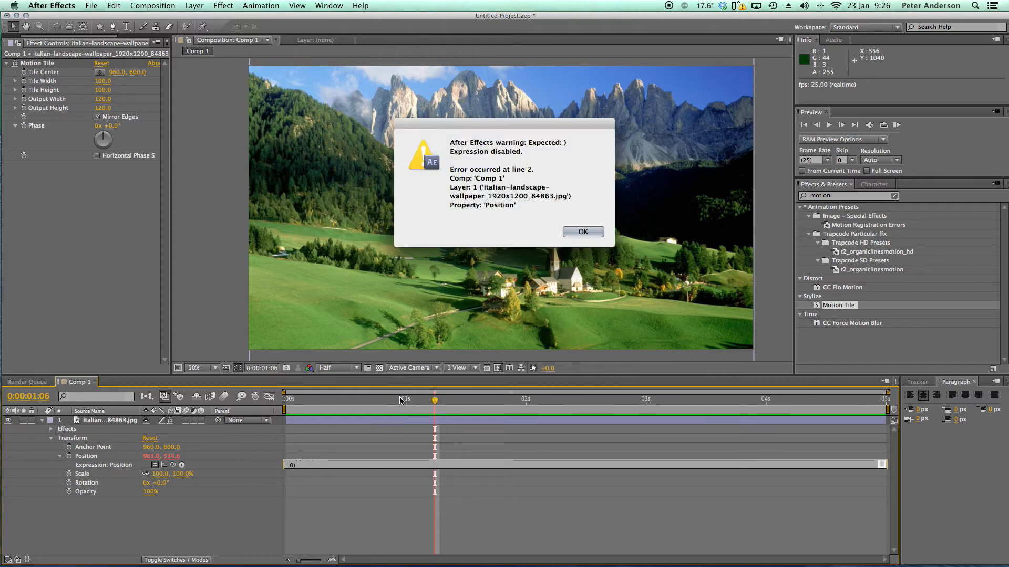
pyautogui.click(584, 233)
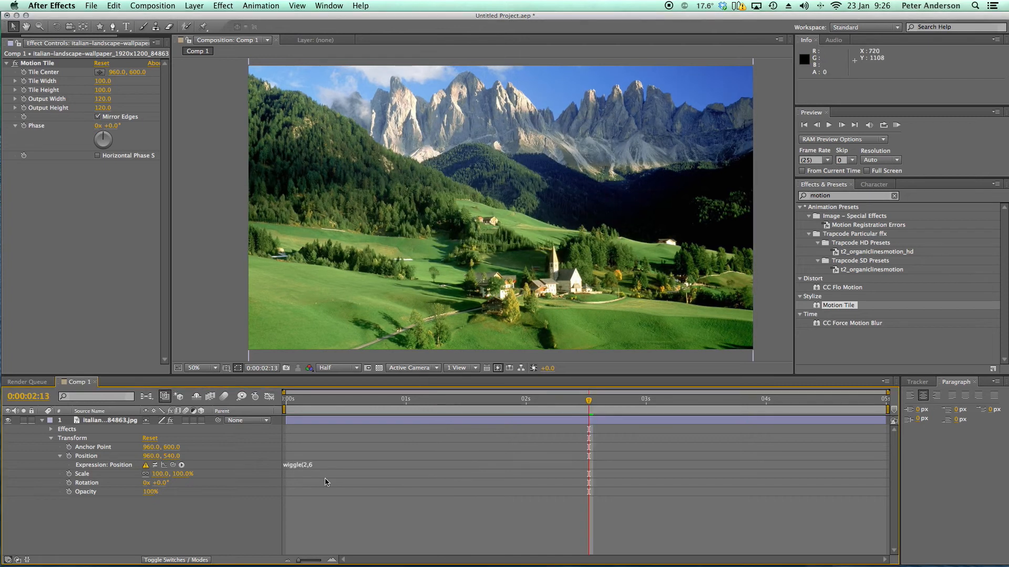
# Correct the Position expression to wiggle(2,60) on a single line and preview the shake.
pyautogui.click(322, 464)
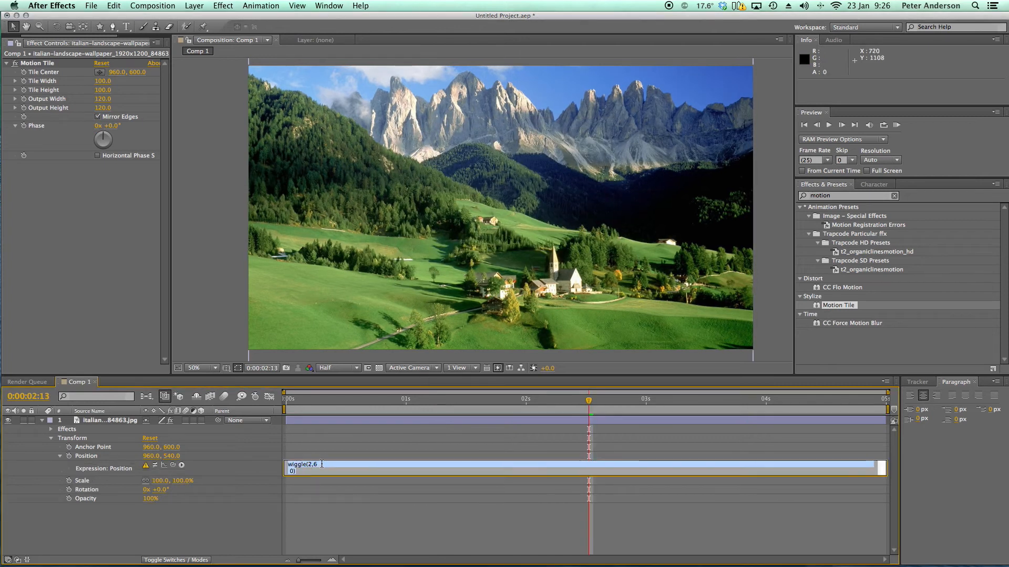
pyautogui.click(291, 471)
pyautogui.press('BackSpace')
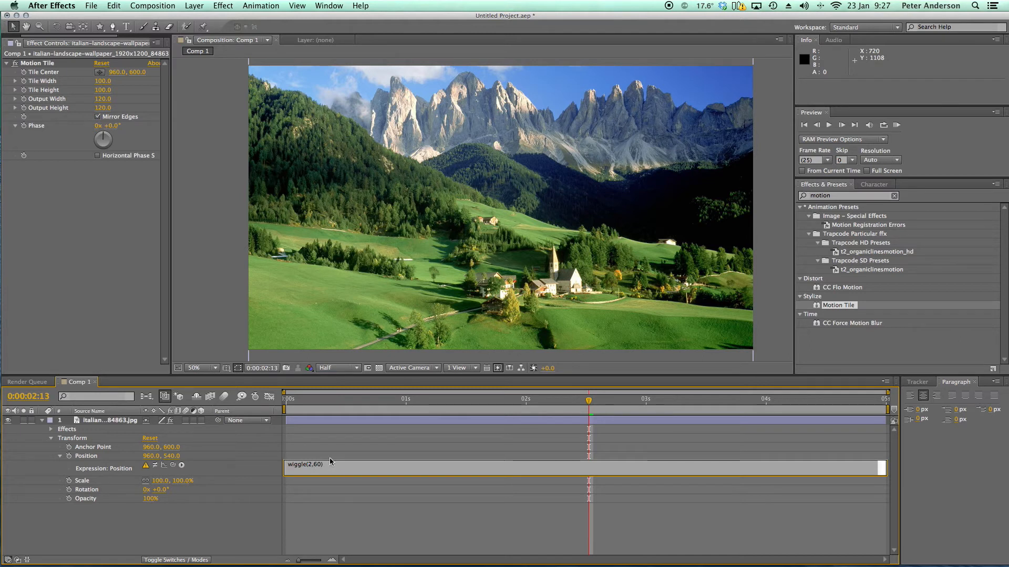
pyautogui.click(211, 279)
pyautogui.press('space')
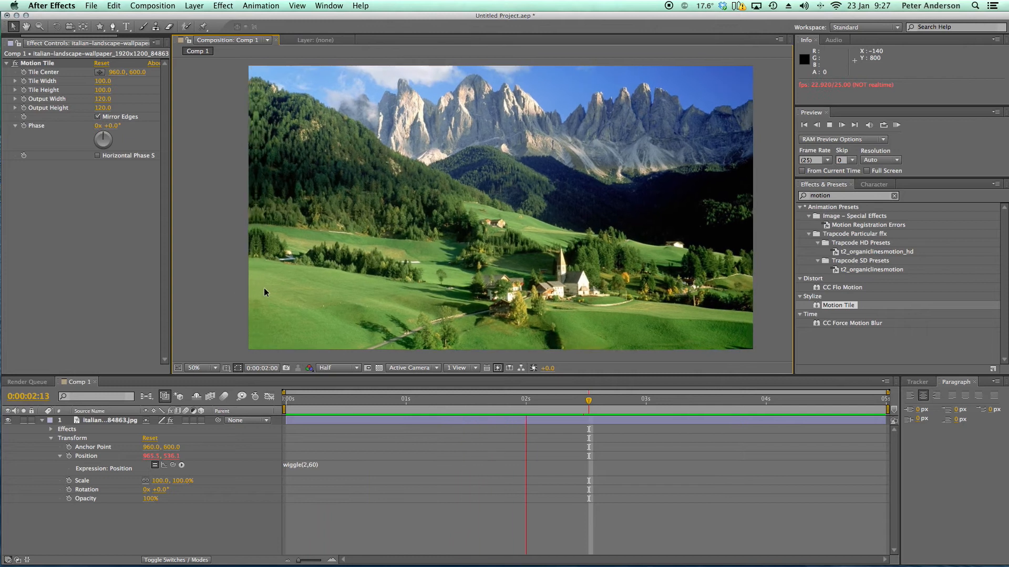
pyautogui.press('space')
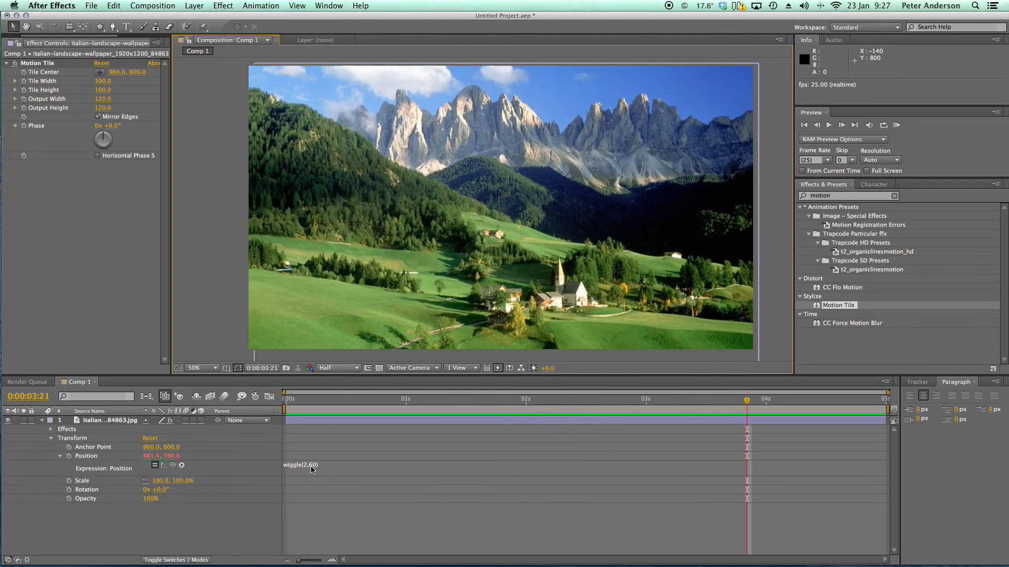
# Change the Position expression to wiggle(20,60) and preview the faster shake.
pyautogui.click(307, 467)
pyautogui.click(310, 465)
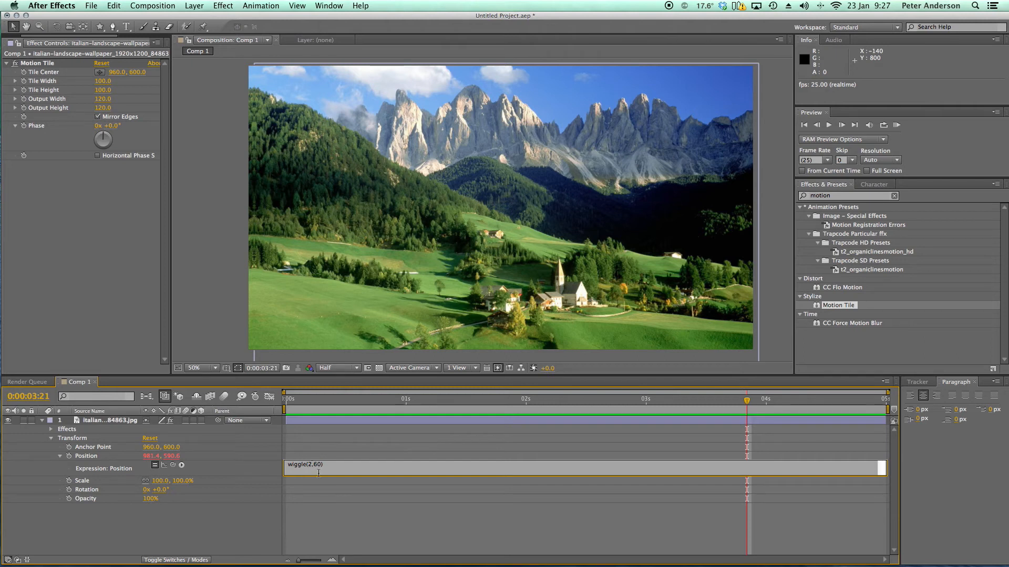
pyautogui.click(361, 421)
pyautogui.click(320, 401)
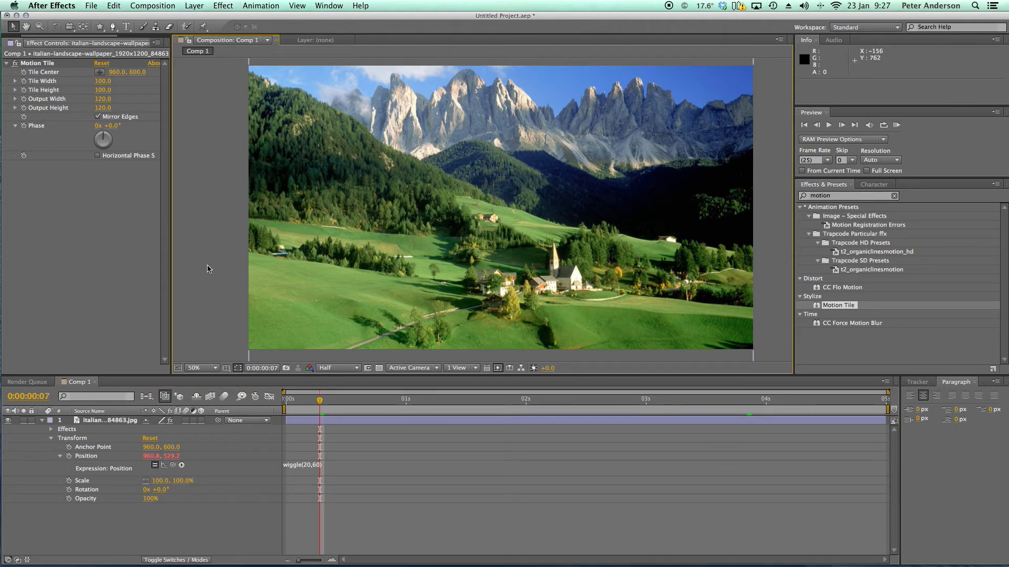
pyautogui.press('space')
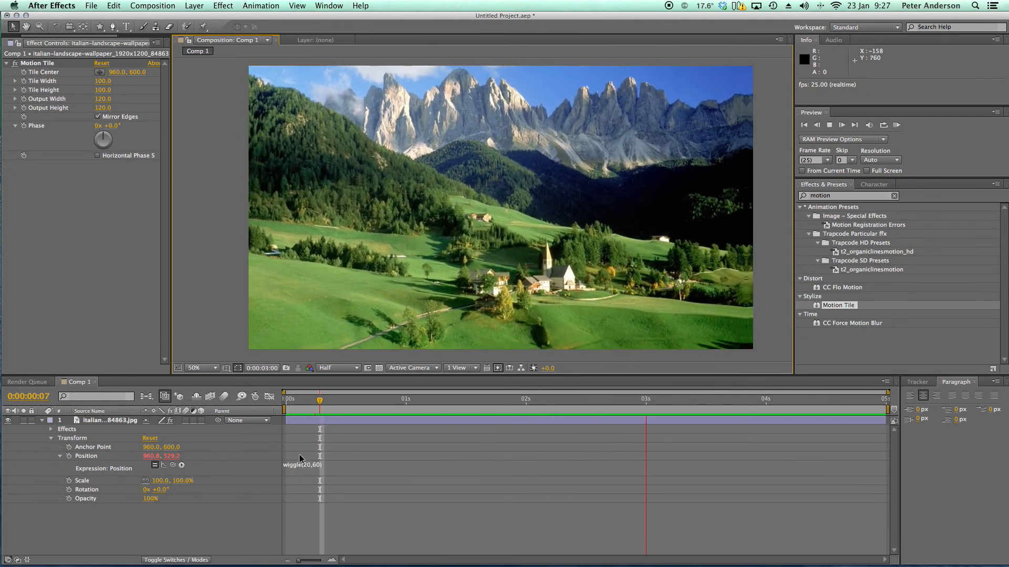
pyautogui.press('space')
# Go to 0:00:01:00 and turn on motion blur for the composition and the landscape layer.
pyautogui.click(404, 403)
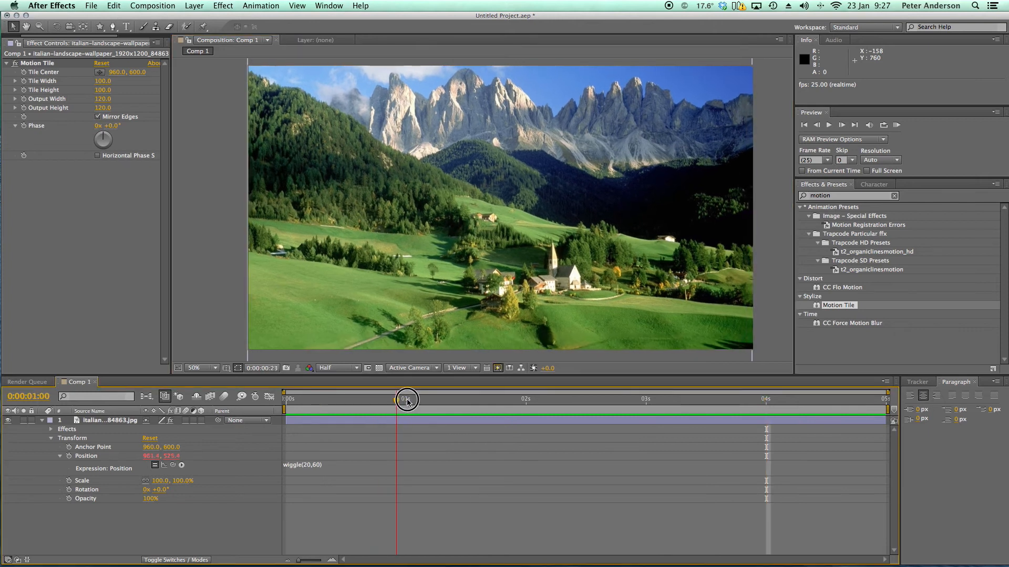
pyautogui.click(224, 397)
pyautogui.click(185, 421)
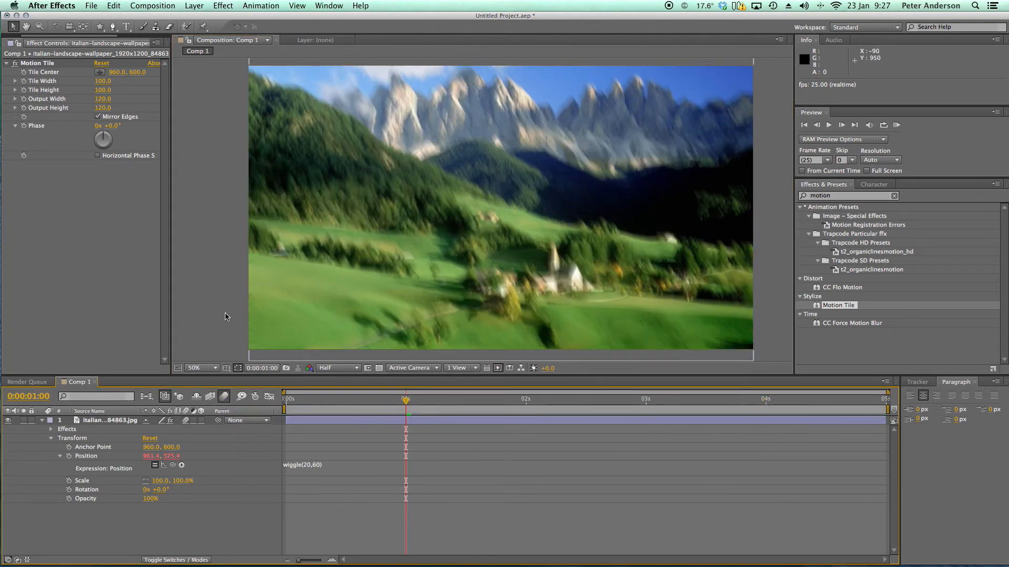
# Turn motion blur back off for both the landscape layer and the composition.
pyautogui.click(186, 421)
pyautogui.click(225, 397)
pyautogui.click(225, 300)
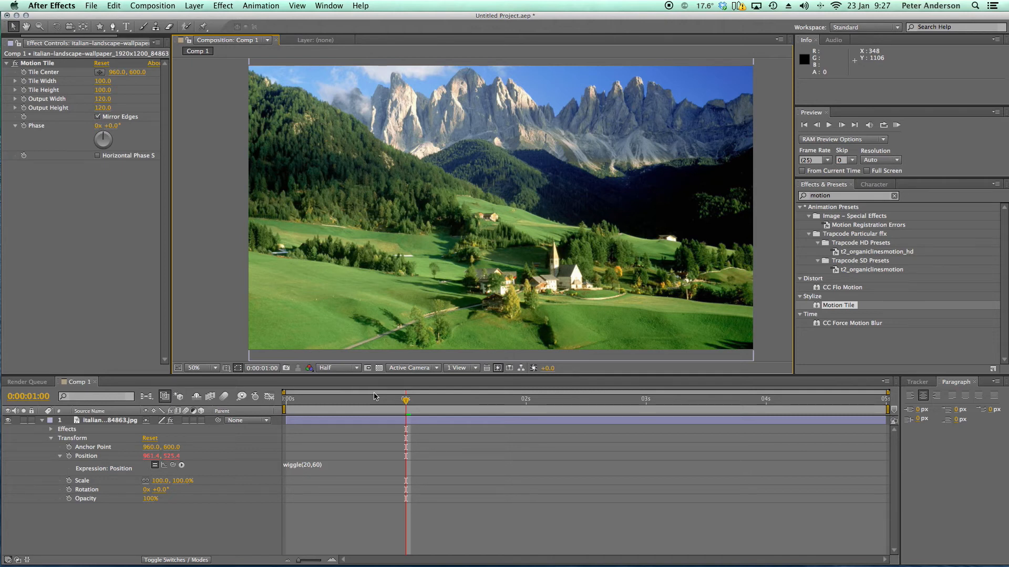
# Enable motion blur for the composition and on the landscape layer's switch, and preview the blurred shake.
pyautogui.click(225, 398)
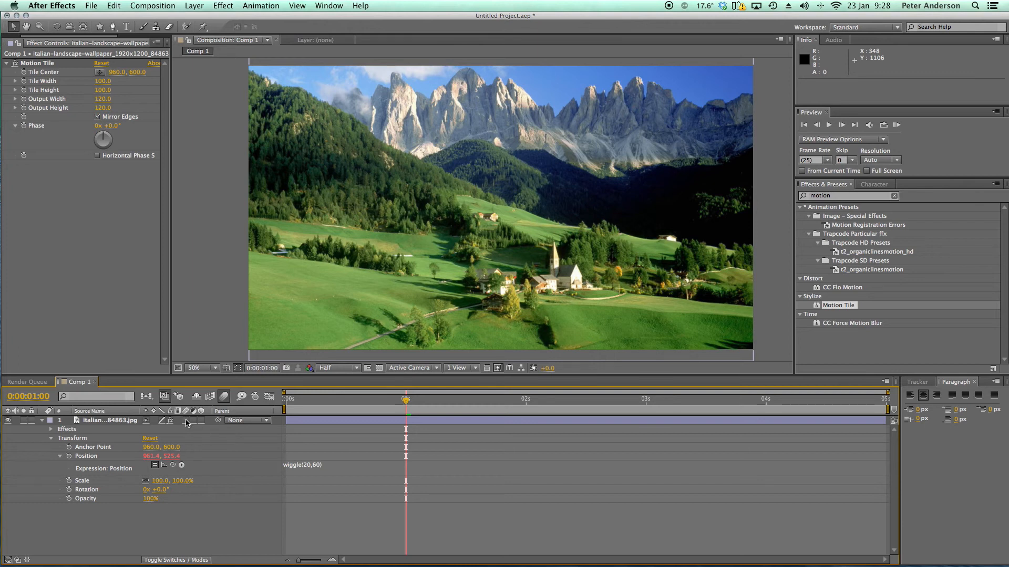
pyautogui.click(197, 560)
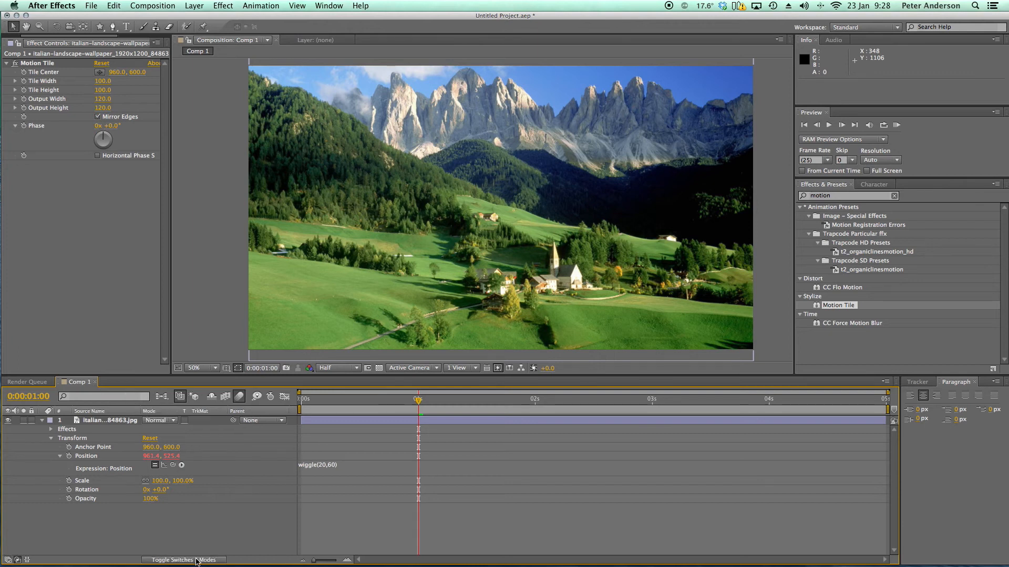
pyautogui.click(201, 560)
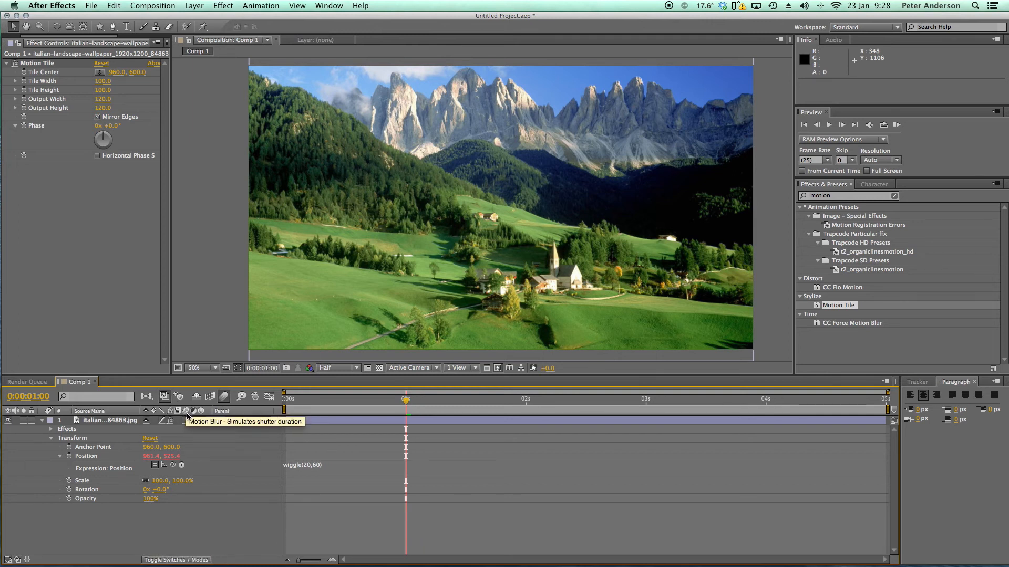
pyautogui.click(186, 421)
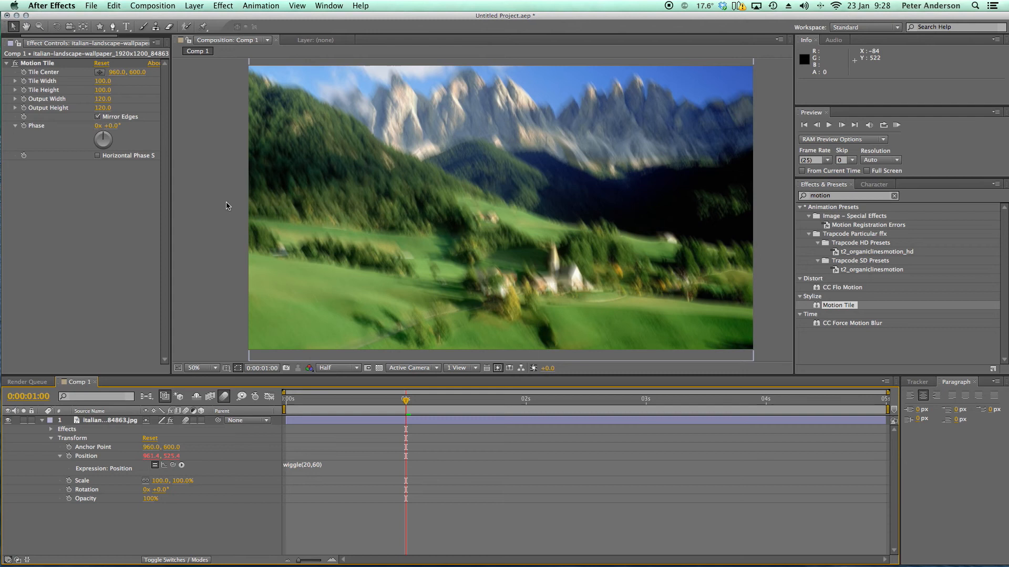
pyautogui.press('space')
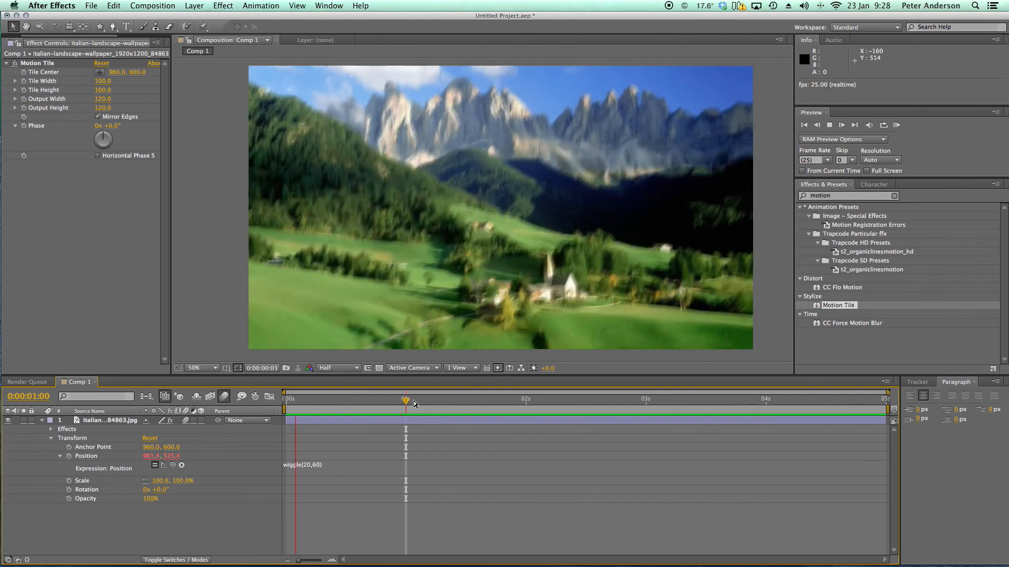
pyautogui.press('space')
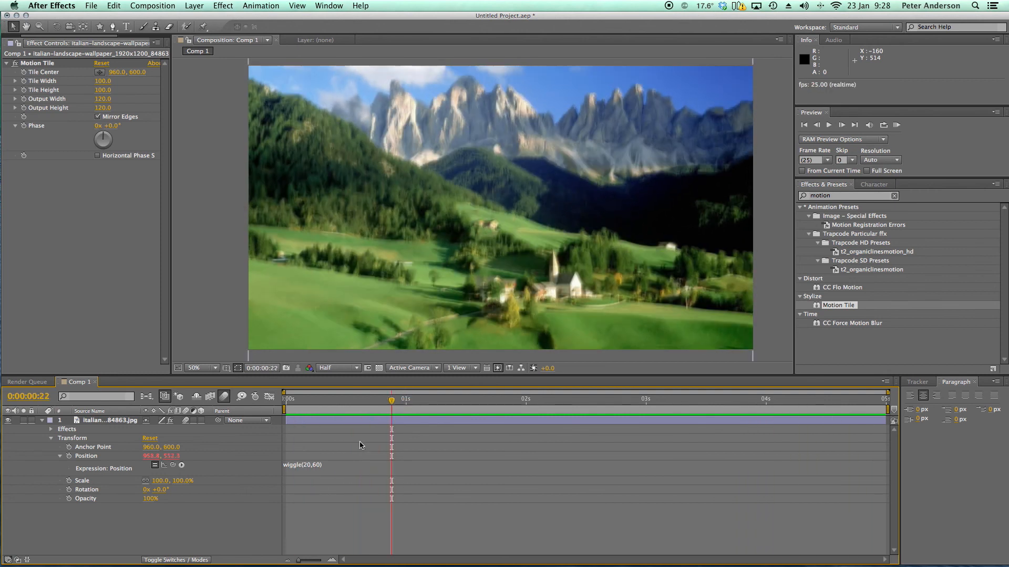
# Set the Position expression to wiggle(2,15) and preview the gentler shake.
pyautogui.click(312, 465)
pyautogui.click(312, 466)
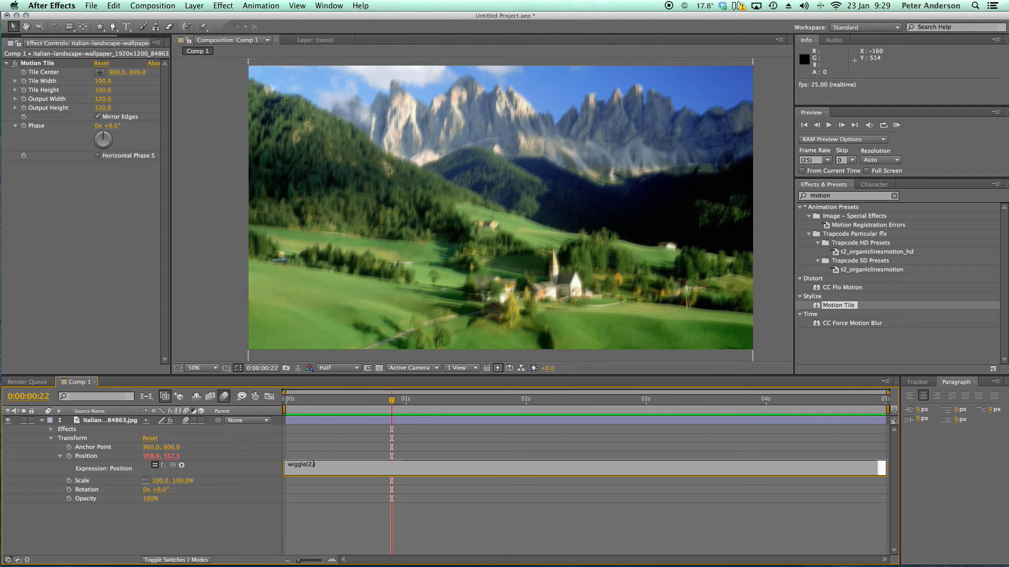
pyautogui.write('5')
pyautogui.click(195, 236)
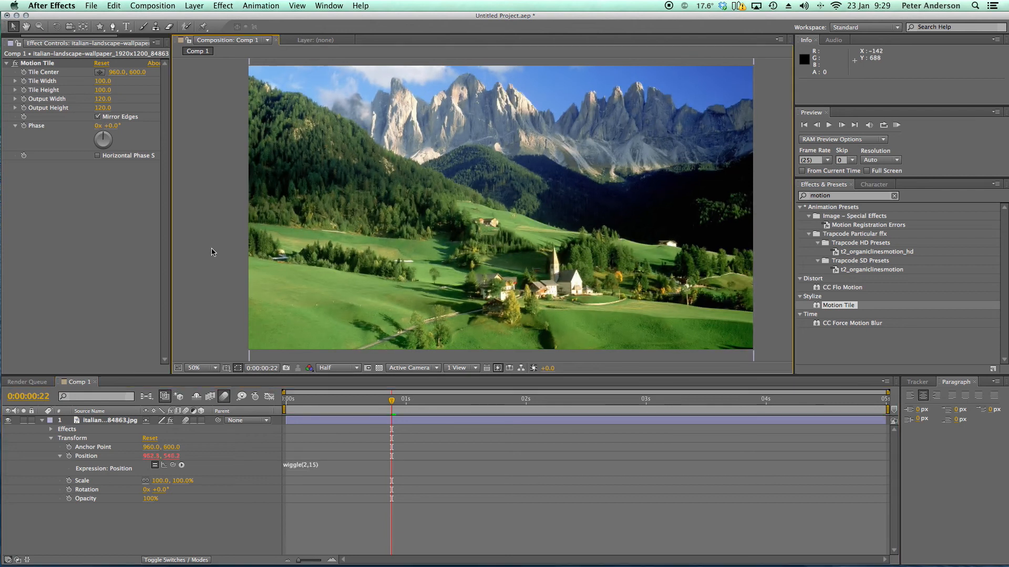
pyautogui.press('space')
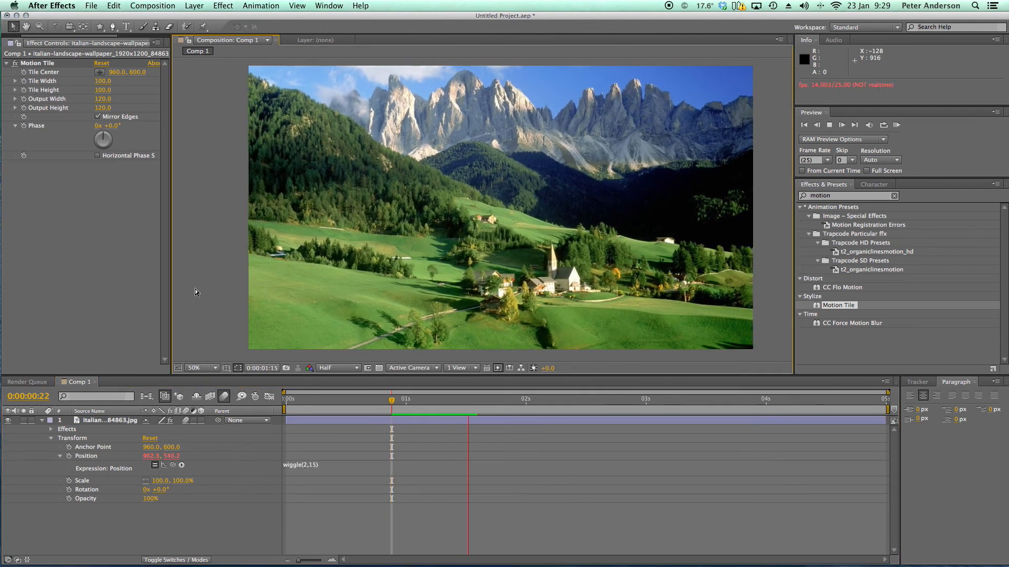